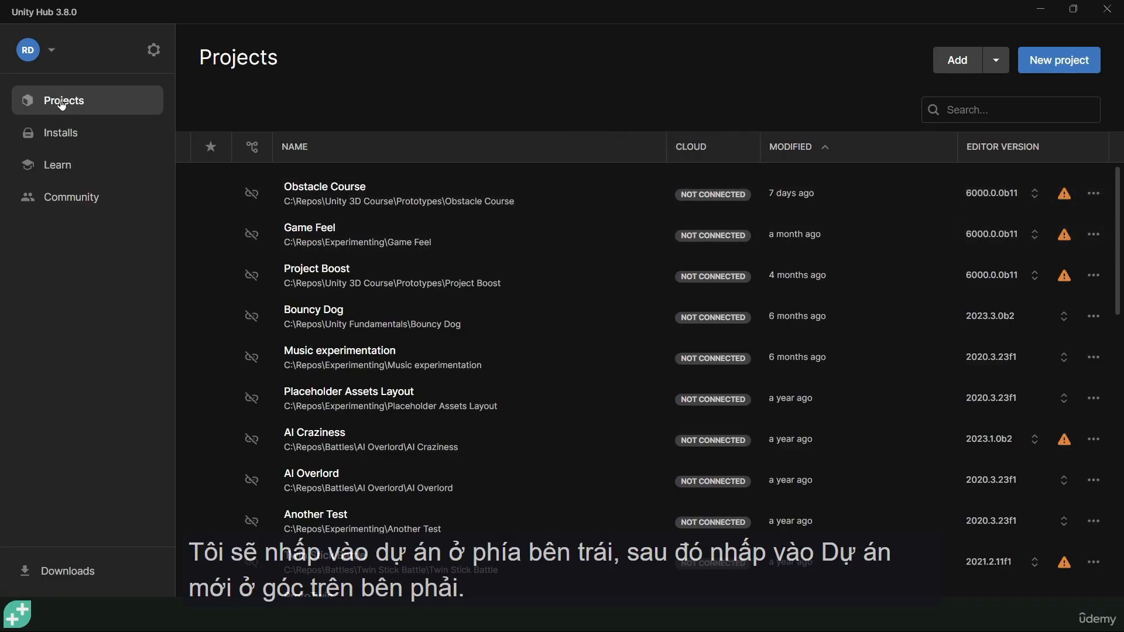
Begin a new project and select editor version 6000.0.10f1 from the version list.
{"action": "left_click", "coordinate": [1060, 60]}
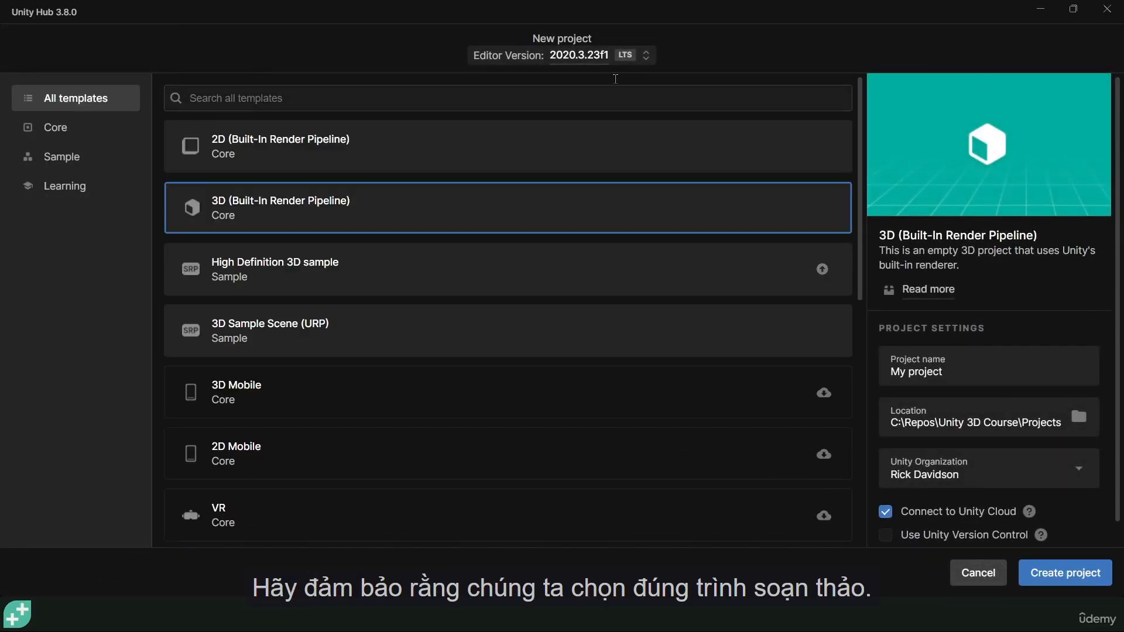
{"action": "left_click", "coordinate": [563, 57]}
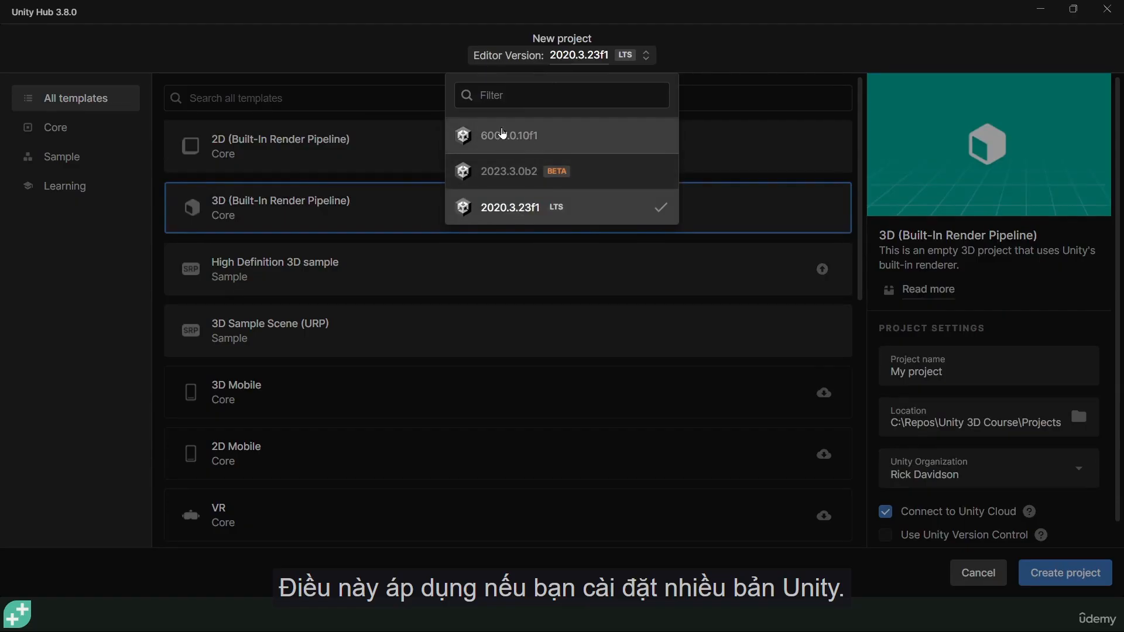
{"action": "left_click", "coordinate": [545, 136]}
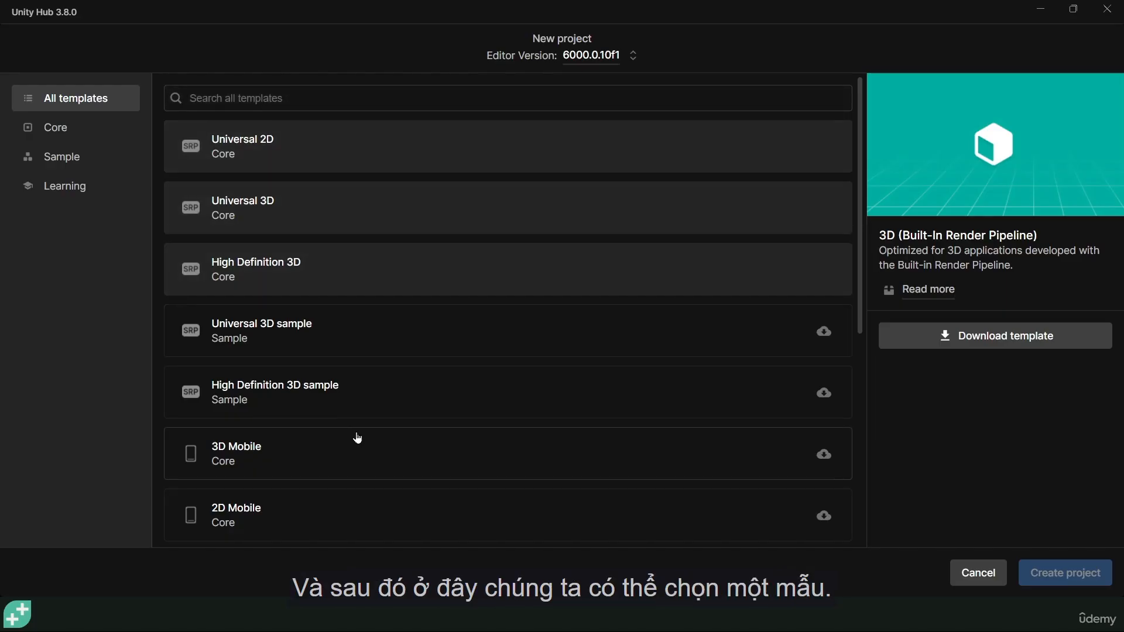
Pick the Universal 3D template from the project template list.
{"action": "scroll", "coordinate": [284, 386], "scroll_direction": "down", "scroll_amount": 5}
{"action": "scroll", "coordinate": [279, 416], "scroll_direction": "down", "scroll_amount": 2}
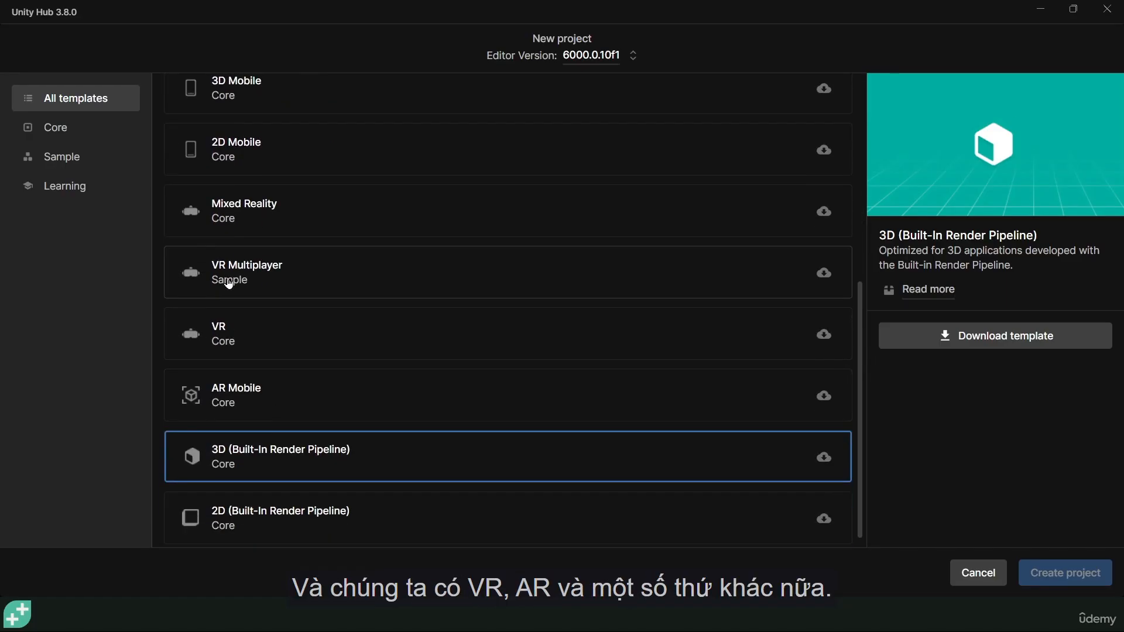
{"action": "scroll", "coordinate": [351, 396], "scroll_direction": "up", "scroll_amount": 6}
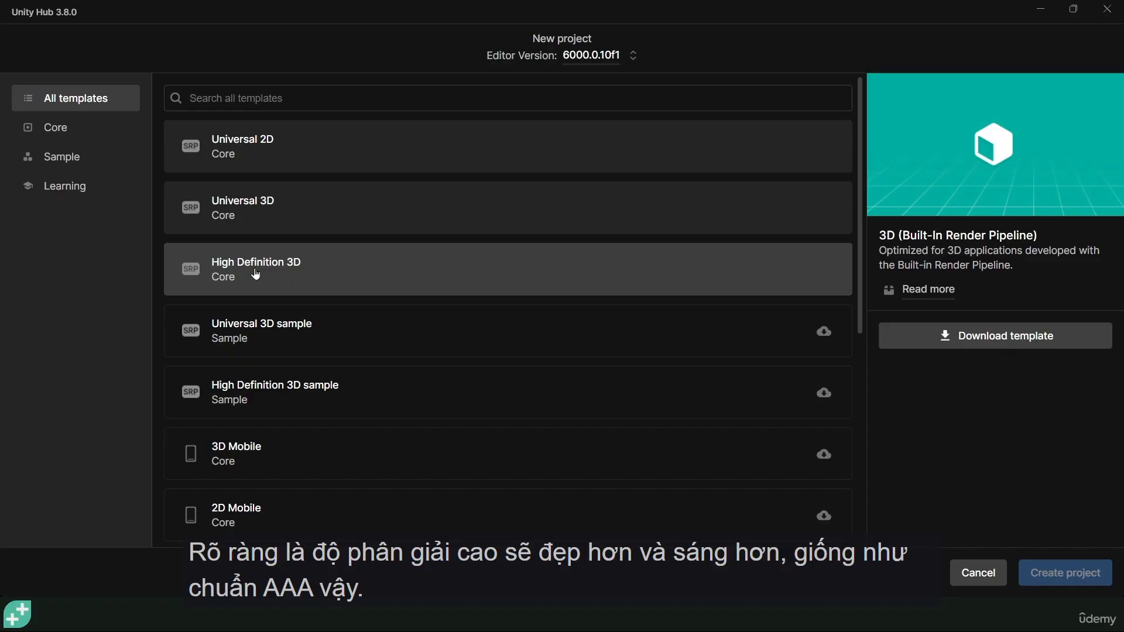
{"action": "left_click", "coordinate": [269, 209]}
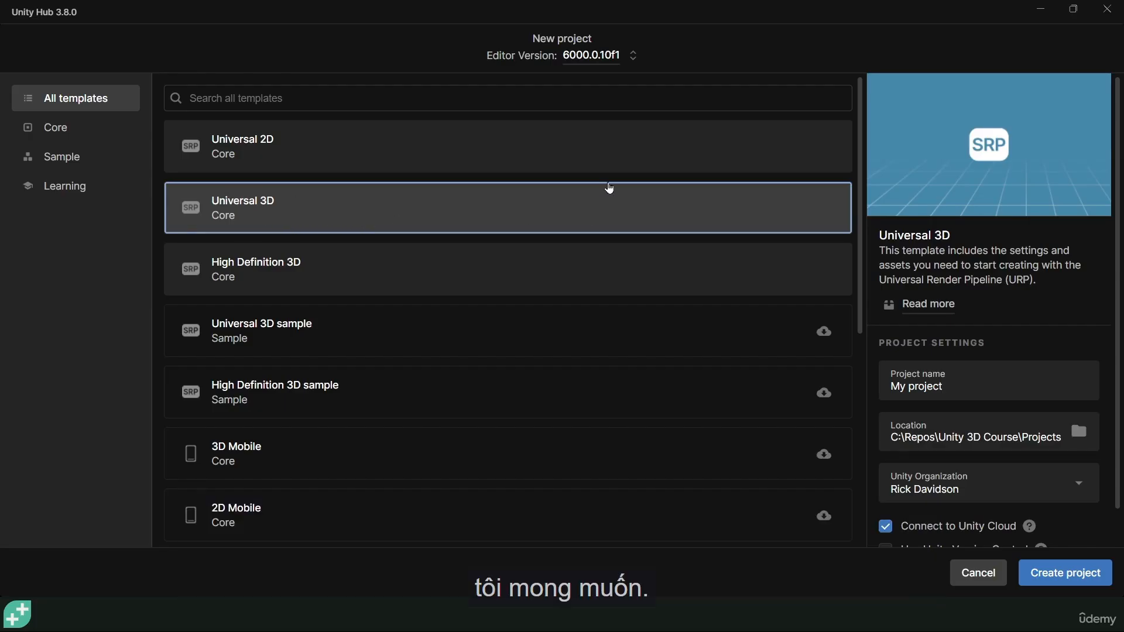
Name the project My Zany Vehicle and turn off Connect to Unity Cloud.
{"action": "left_click", "coordinate": [917, 387]}
{"action": "key", "text": "ctrl+a"}
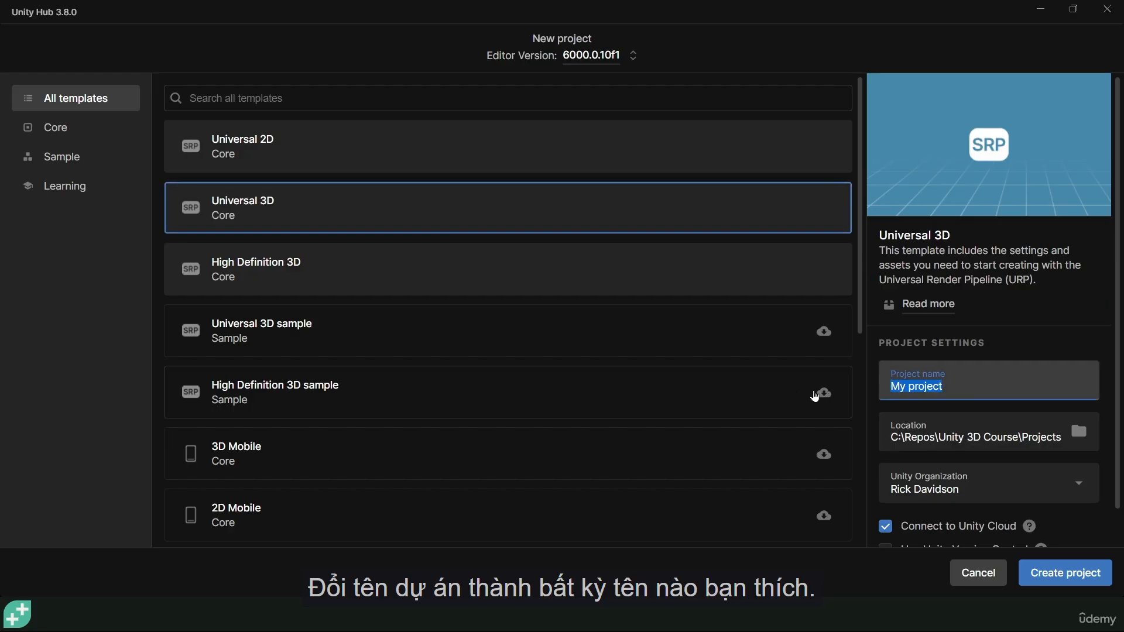
{"action": "type", "text": "My"}
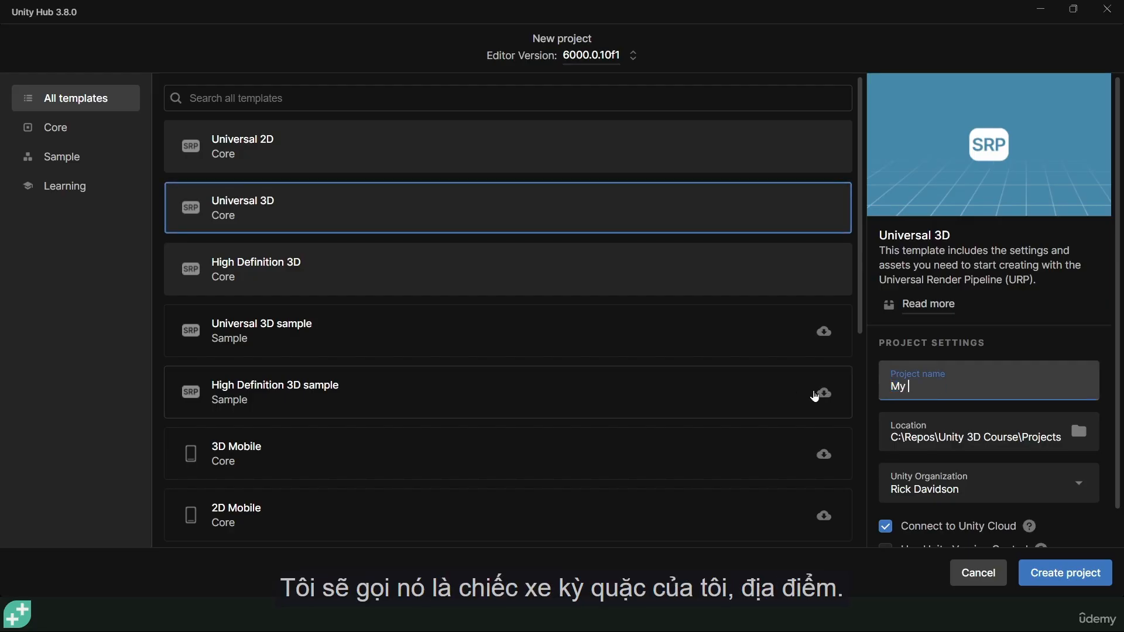
{"action": "type", "text": " Zany Vehicle"}
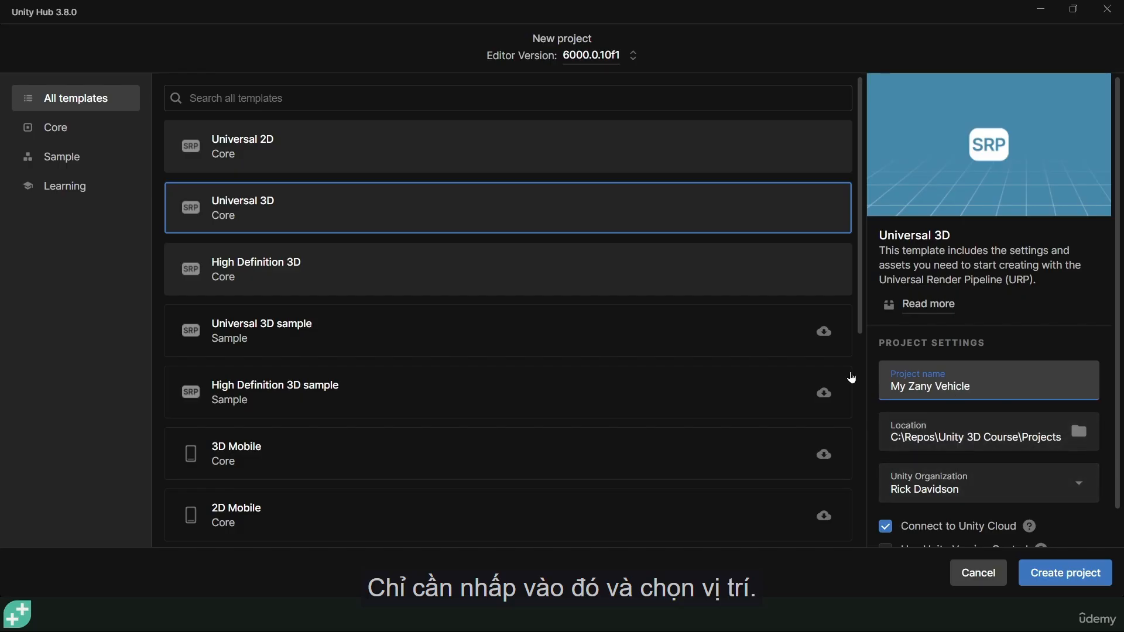
{"action": "scroll", "coordinate": [896, 382], "scroll_direction": "down", "scroll_amount": 1}
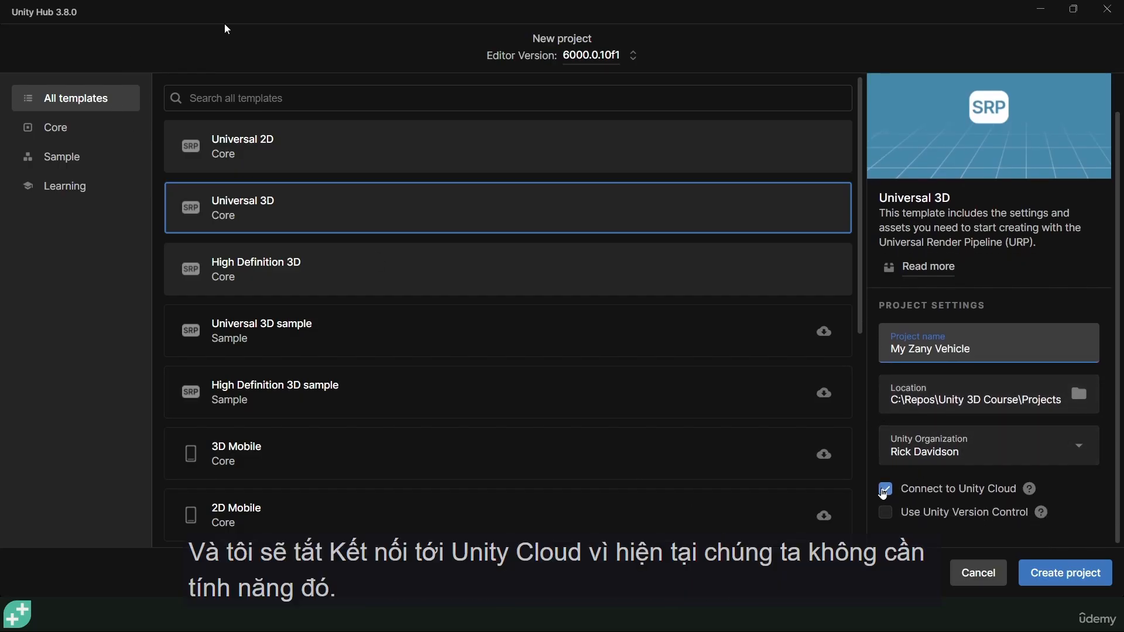
{"action": "left_click", "coordinate": [885, 489]}
Create the project and allow the editor through the firewall.
{"action": "scroll", "coordinate": [1095, 506], "scroll_direction": "up", "scroll_amount": 1}
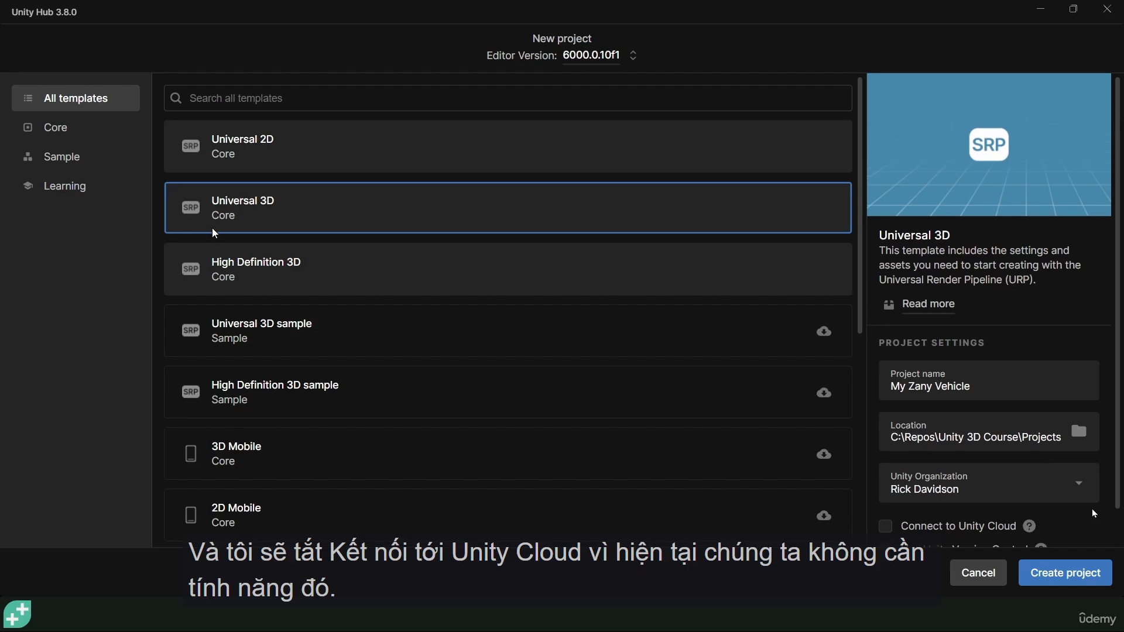
{"action": "left_click", "coordinate": [1076, 583]}
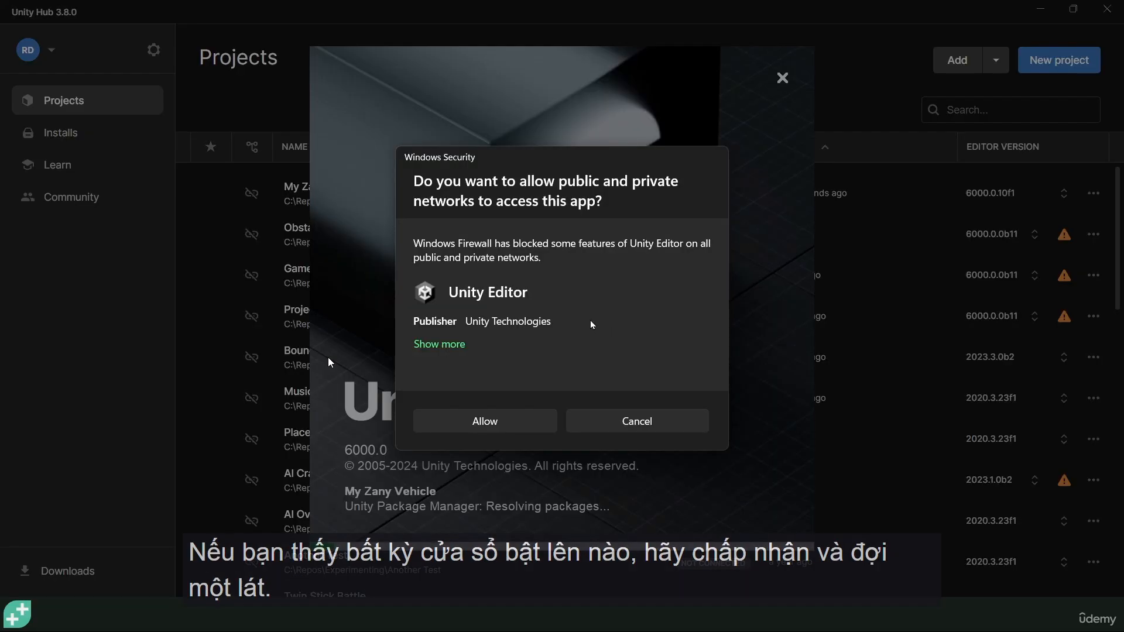
{"action": "left_click", "coordinate": [491, 421]}
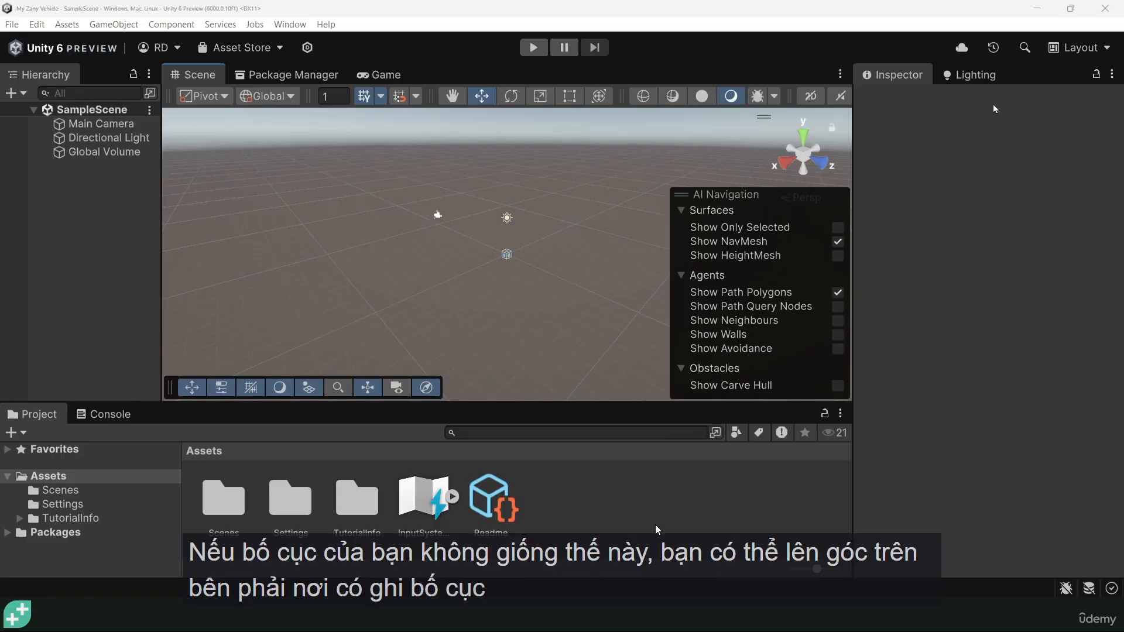
Apply the Default layout, resize the panels around the Scene view, and remove the AI Navigation overlay.
{"action": "left_click", "coordinate": [1088, 51]}
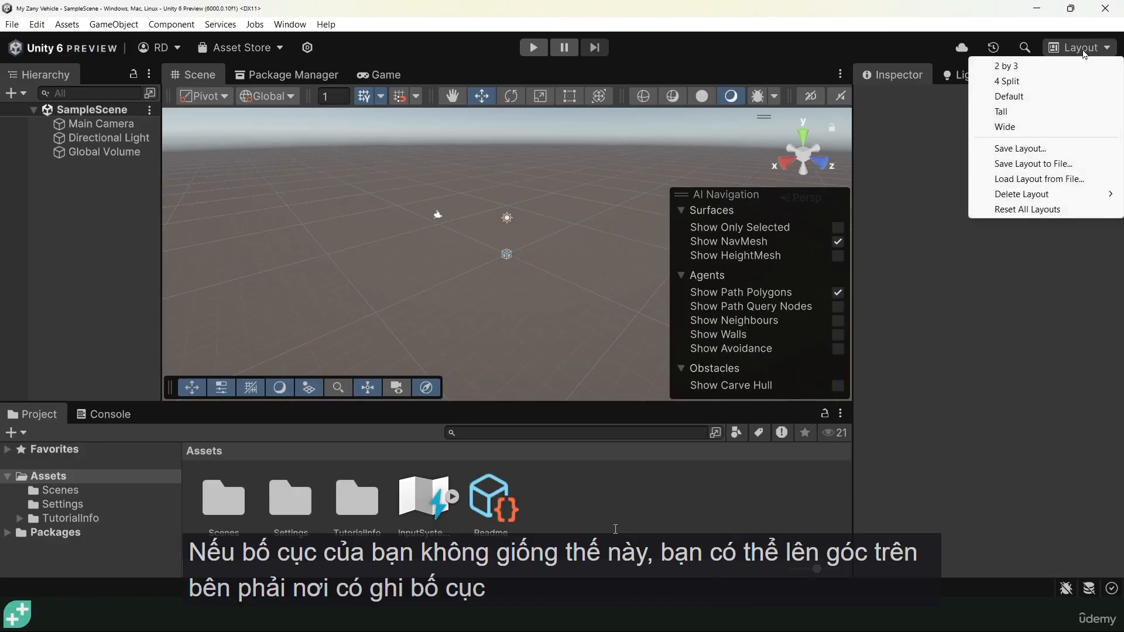
{"action": "left_click", "coordinate": [1009, 96]}
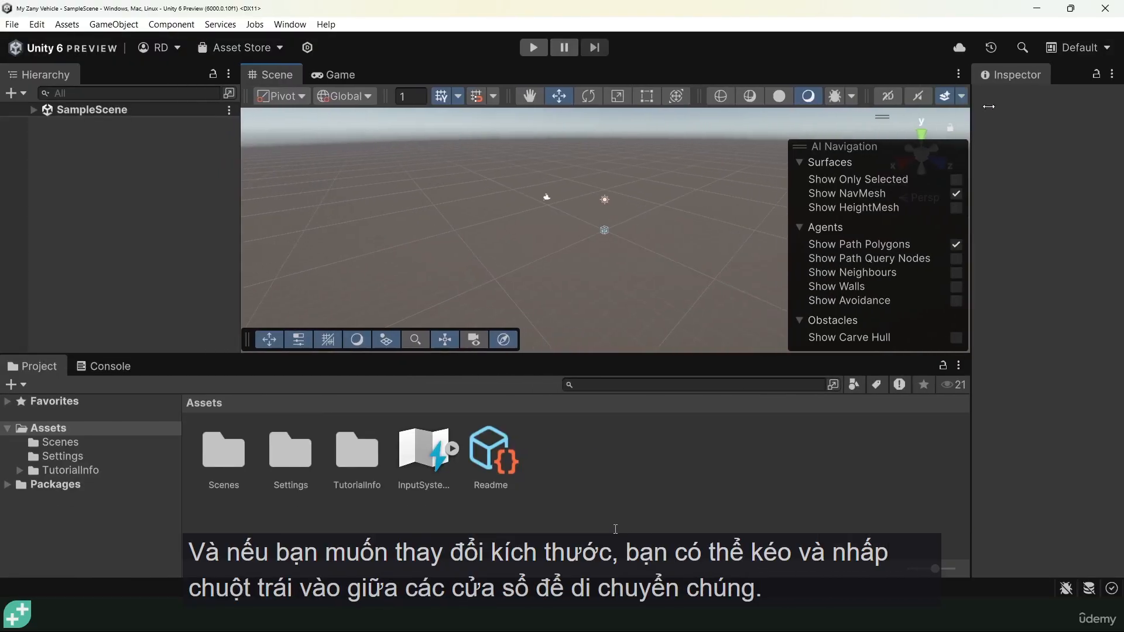
{"action": "left_click_drag", "start_coordinate": [976, 118], "coordinate": [903, 118]}
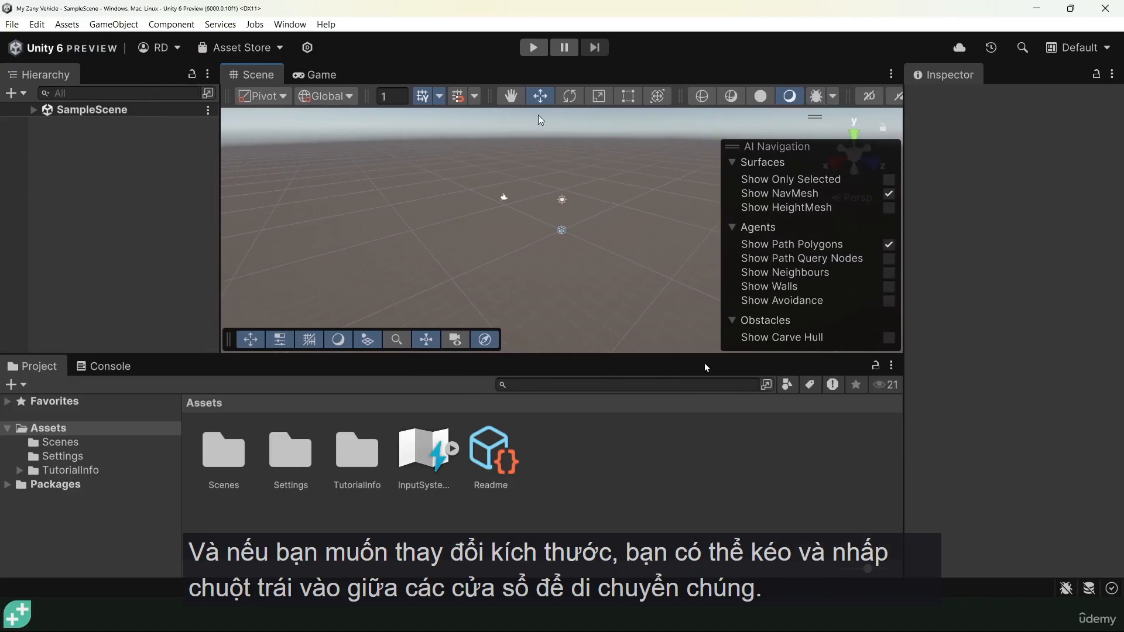
{"action": "left_click_drag", "start_coordinate": [695, 351], "coordinate": [672, 377]}
{"action": "left_click_drag", "start_coordinate": [220, 201], "coordinate": [203, 202]}
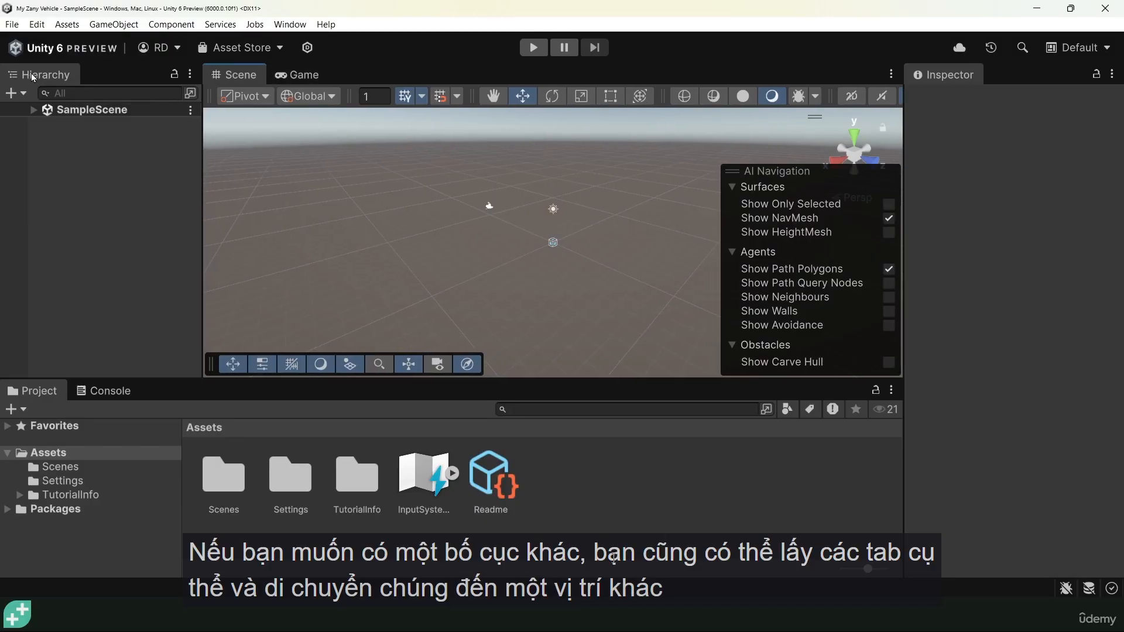
{"action": "mouse_move", "coordinate": [301, 74]}
{"action": "left_mouse_down"}
{"action": "mouse_move", "coordinate": [892, 155]}
{"action": "mouse_move", "coordinate": [667, 420]}
{"action": "mouse_move", "coordinate": [82, 381]}
{"action": "mouse_move", "coordinate": [328, 152]}
{"action": "mouse_move", "coordinate": [320, 76]}
{"action": "left_mouse_up"}
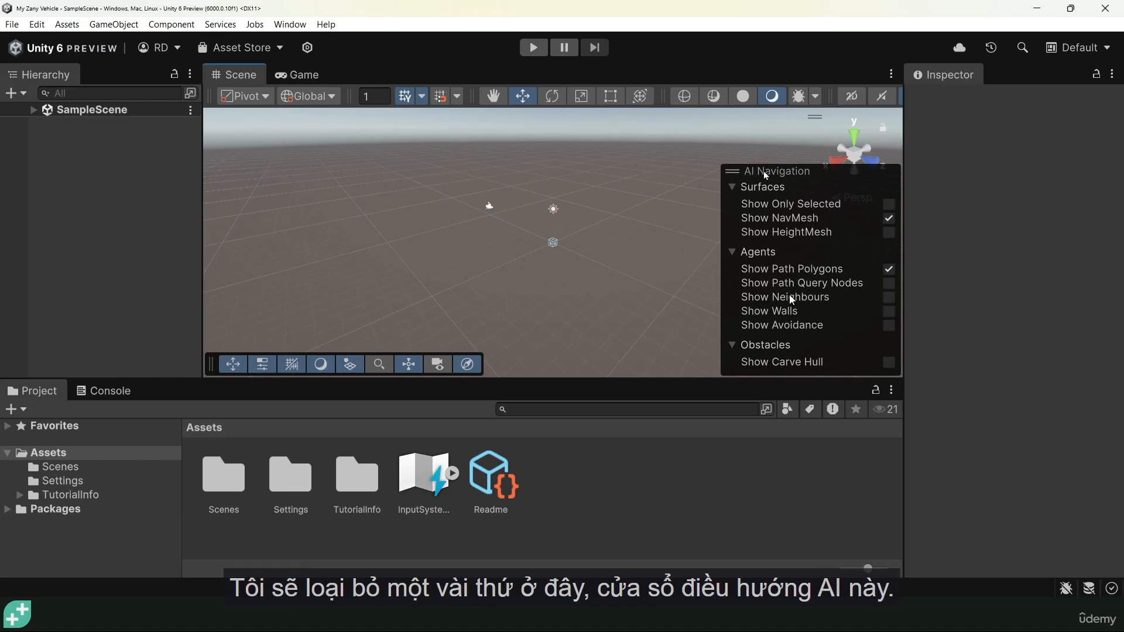
{"action": "left_click_drag", "start_coordinate": [733, 173], "coordinate": [843, 97]}
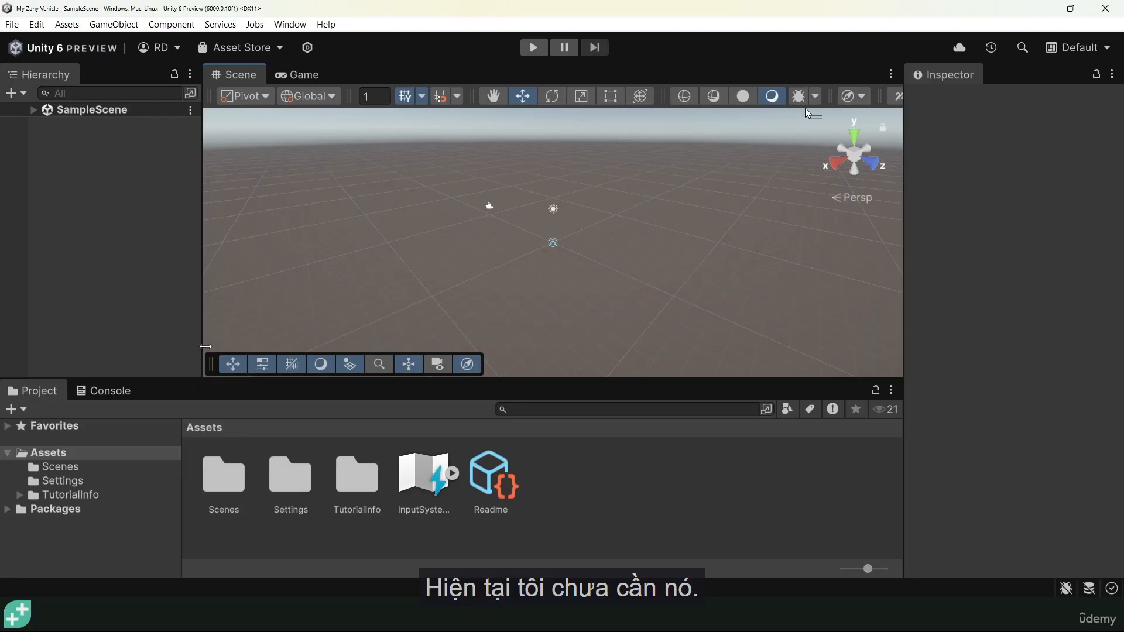
Dock the scene tools strip at the Scene view's top and widen the Inspector panel.
{"action": "left_click_drag", "start_coordinate": [210, 368], "coordinate": [217, 111]}
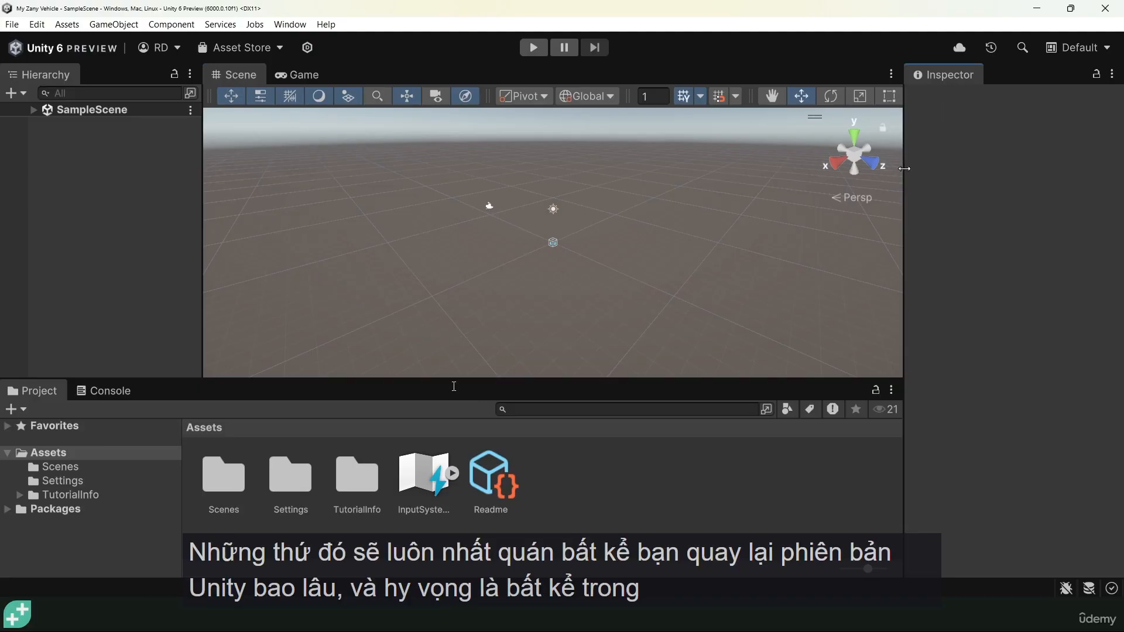
{"action": "left_click_drag", "start_coordinate": [905, 168], "coordinate": [878, 175]}
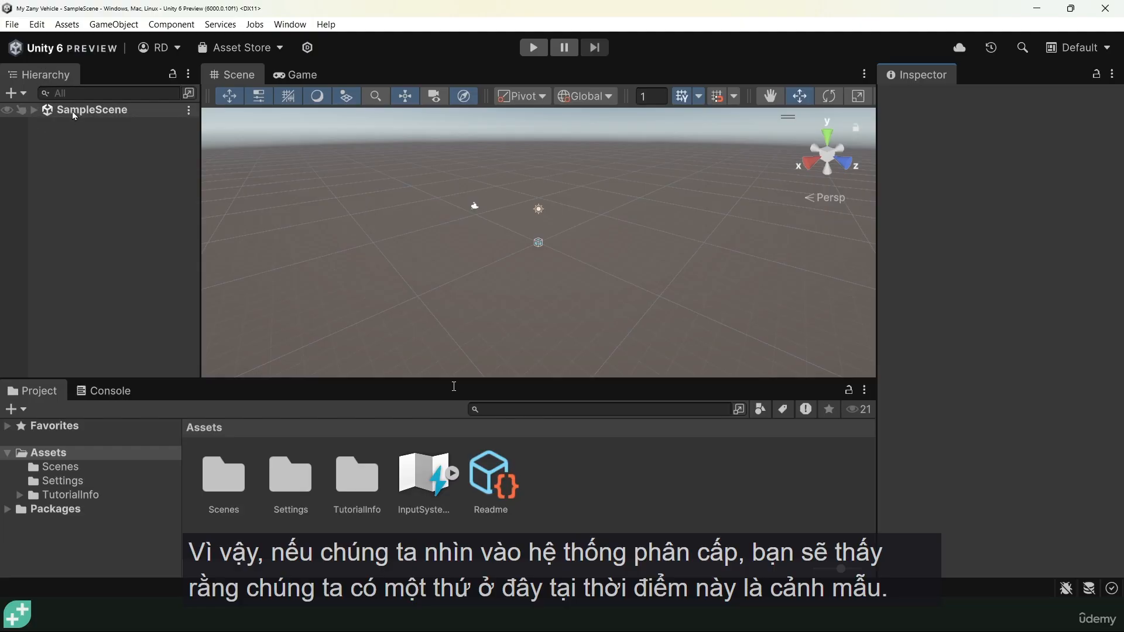
Expand SampleScene and view Main Camera, Directional Light and Global Volume in the Inspector.
{"action": "left_click", "coordinate": [34, 110]}
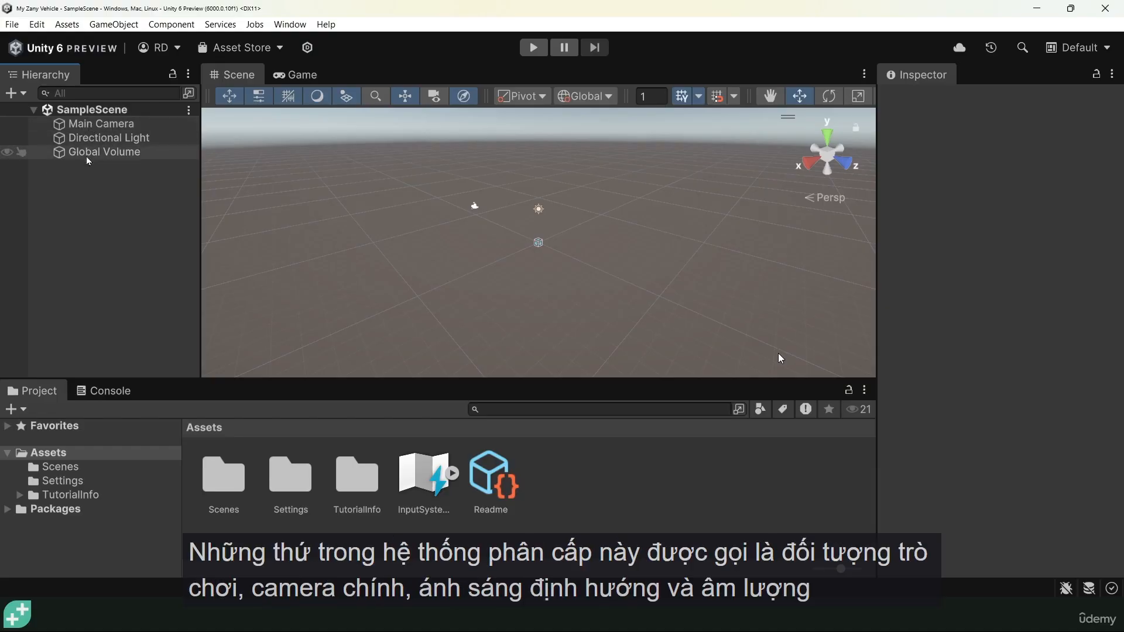
{"action": "left_click", "coordinate": [86, 126]}
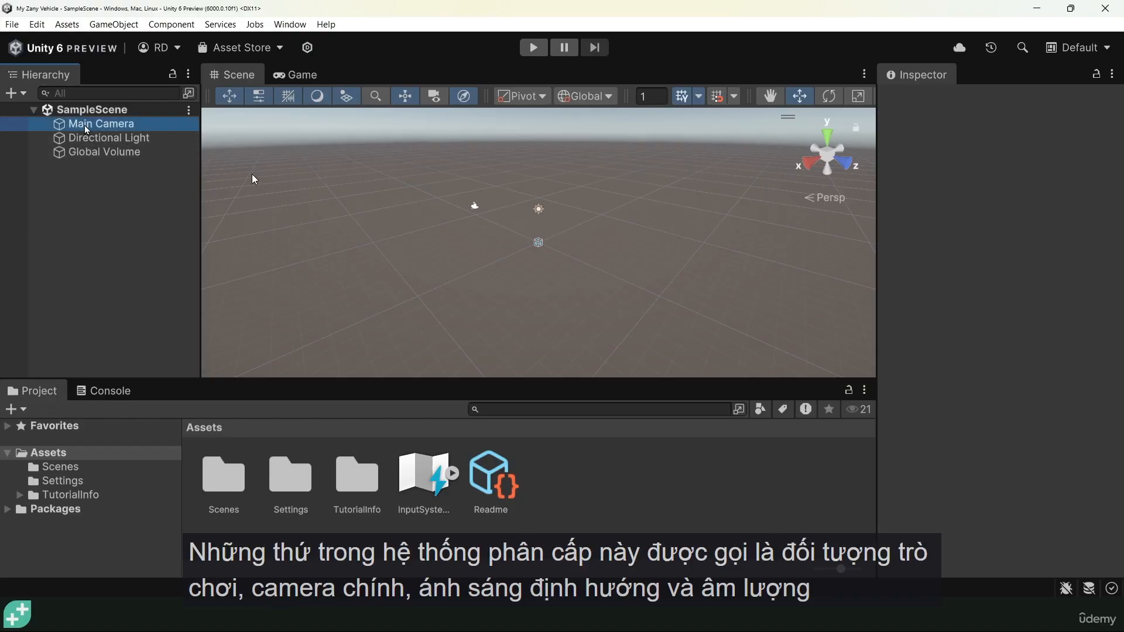
{"action": "left_click", "coordinate": [88, 139]}
{"action": "left_click", "coordinate": [89, 153]}
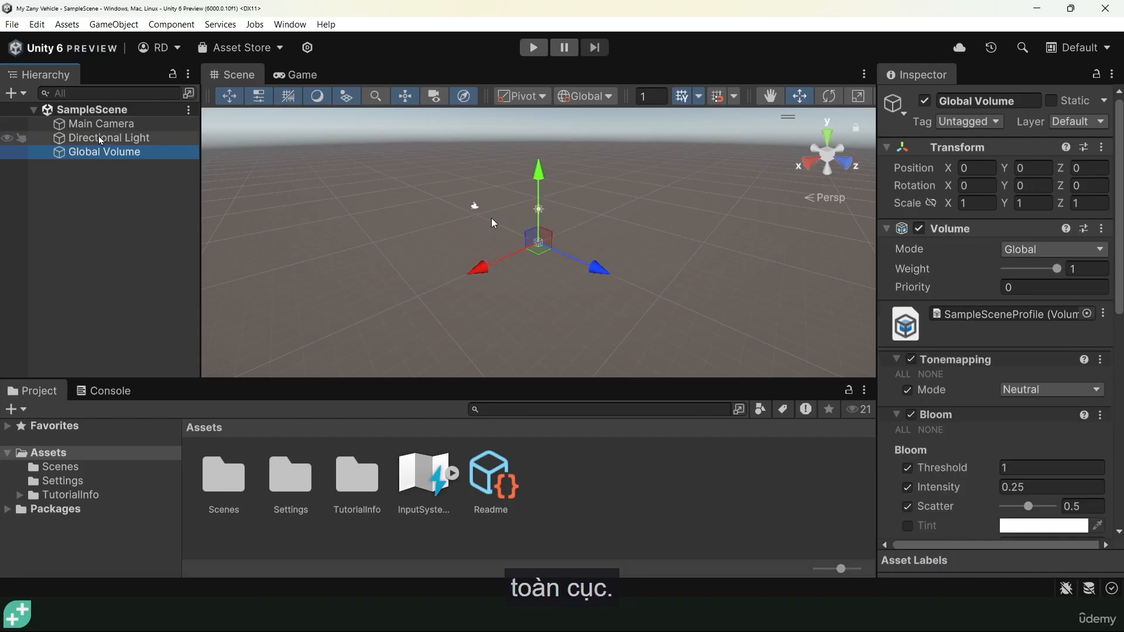
{"action": "left_click", "coordinate": [102, 140]}
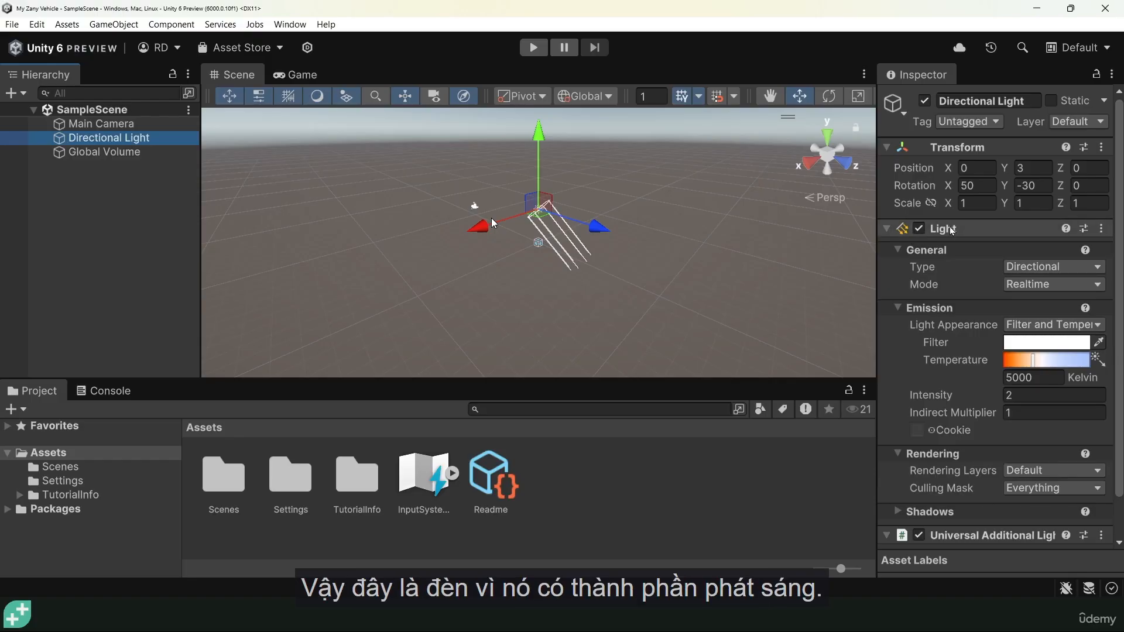
{"action": "left_click", "coordinate": [102, 124]}
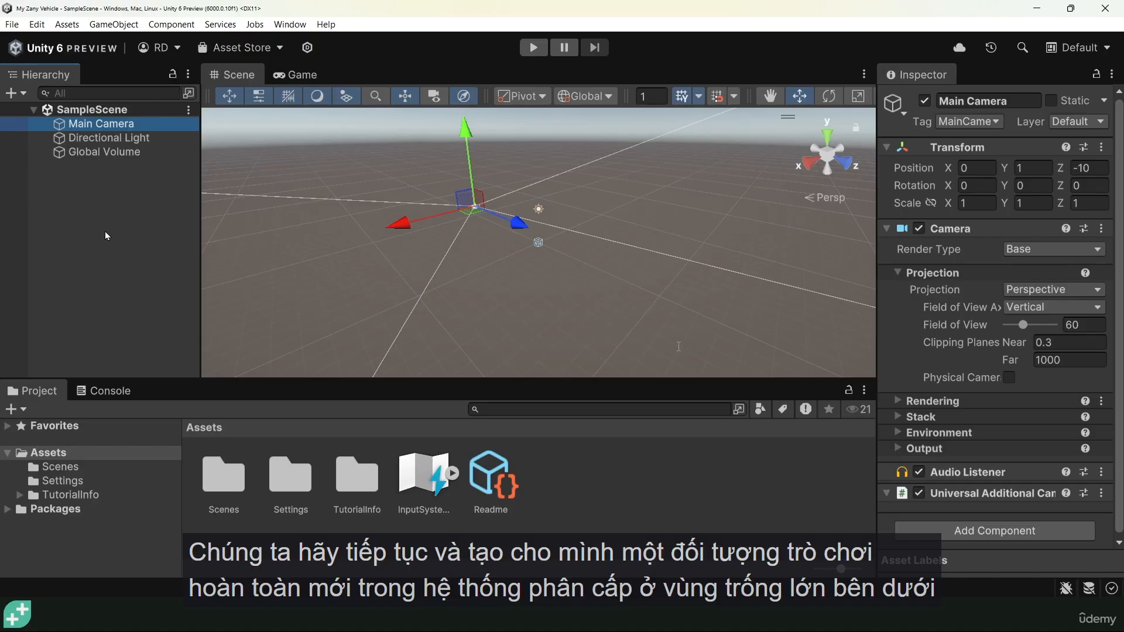
Add a 3D Cube object from the Hierarchy and rename it Car Body.
{"action": "left_click", "coordinate": [109, 212]}
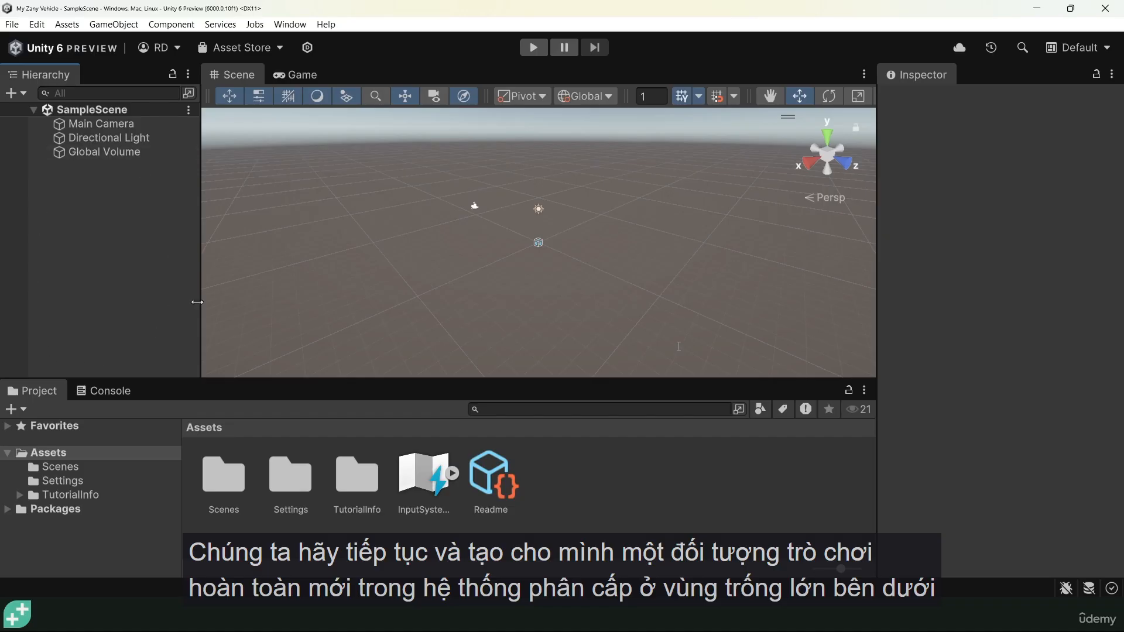
{"action": "right_click", "coordinate": [110, 235]}
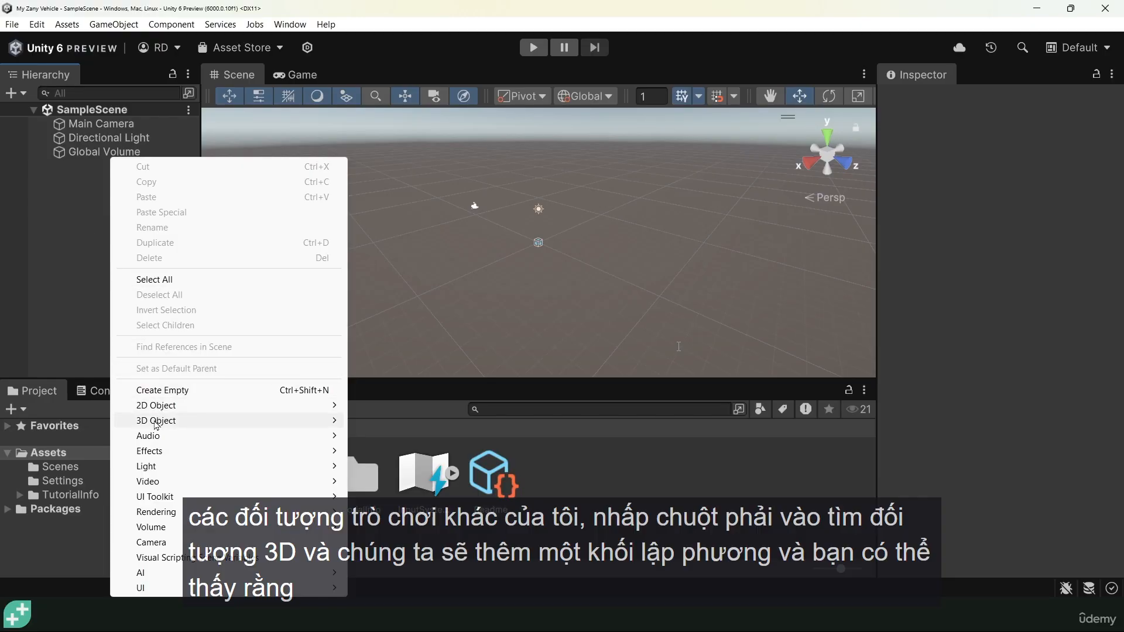
{"action": "mouse_move", "coordinate": [156, 426]}
{"action": "left_click", "coordinate": [401, 424]}
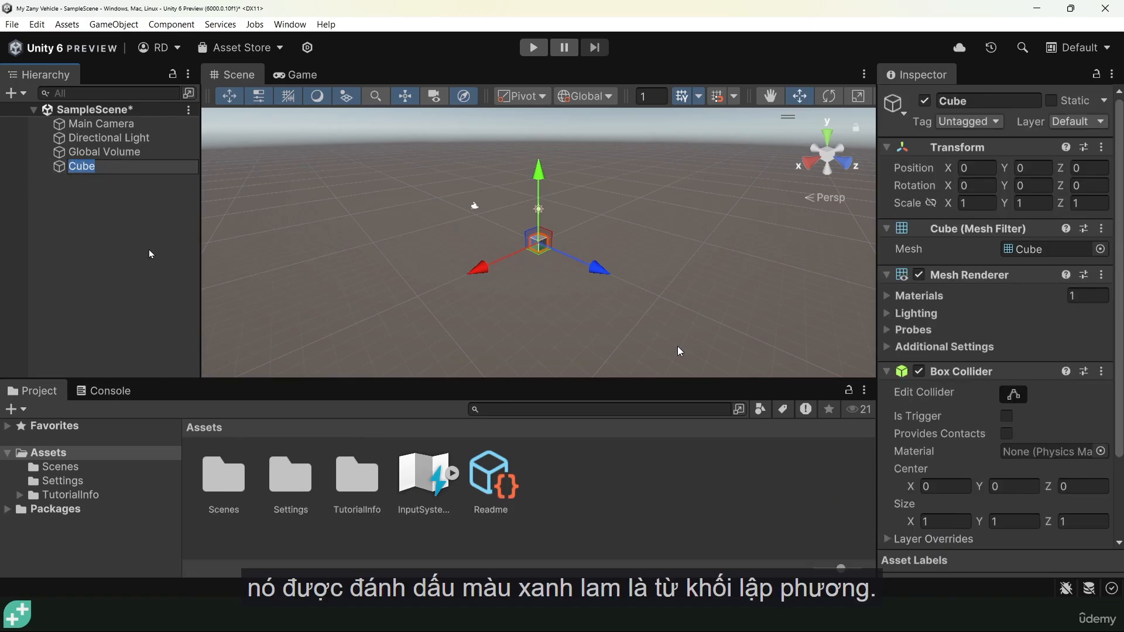
{"action": "type", "text": "Car Body"}
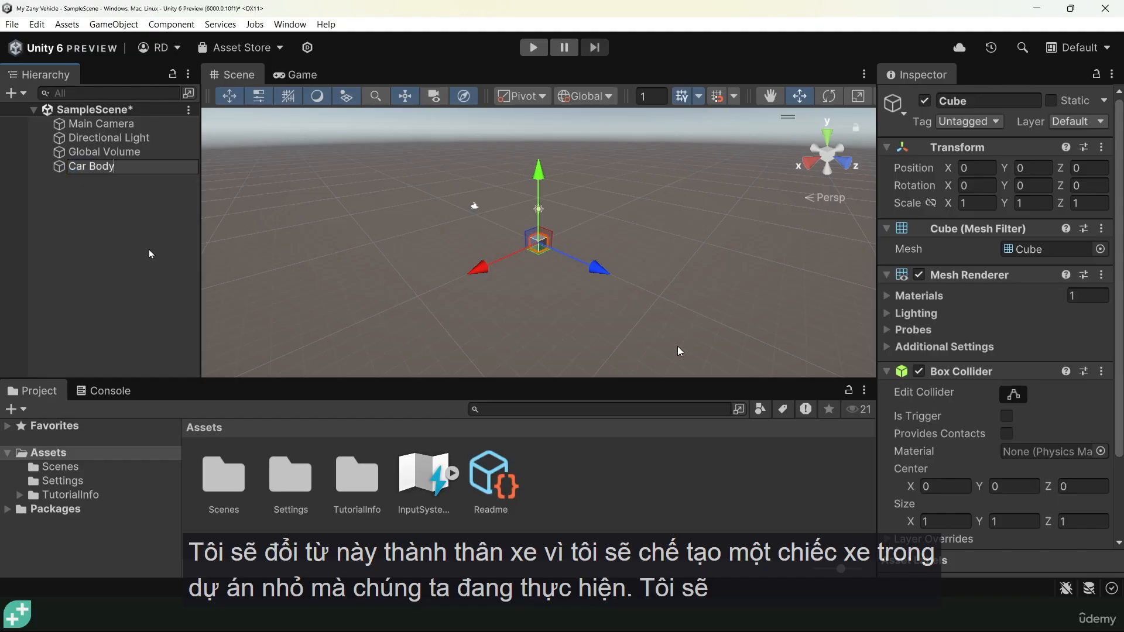
{"action": "key", "text": "Return"}
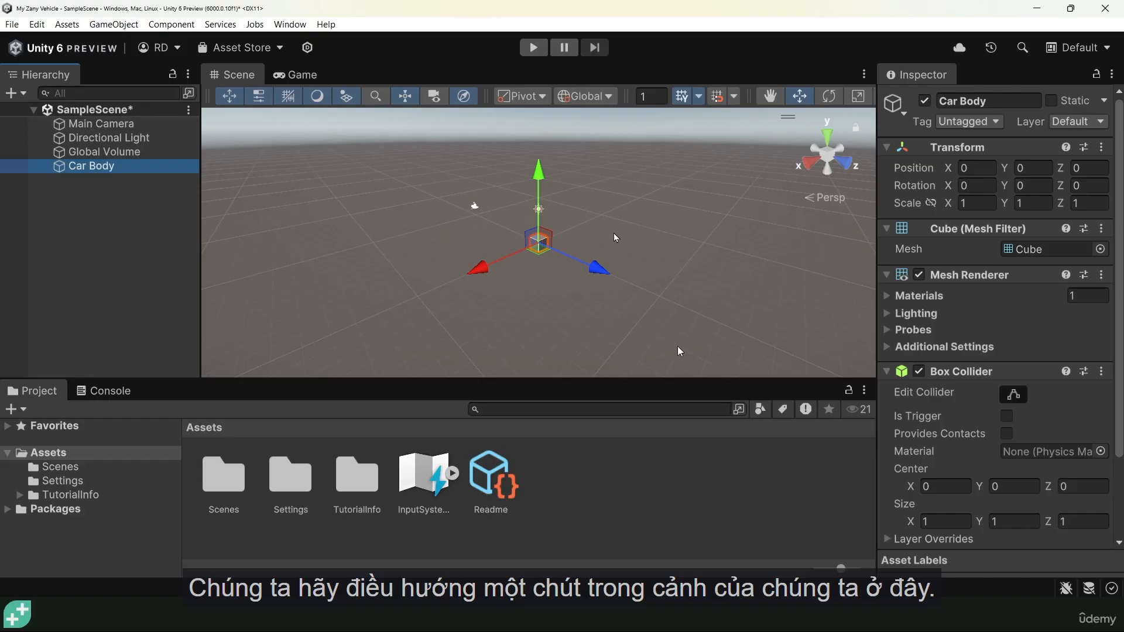
{"action": "mouse_move", "coordinate": [621, 227]}
{"action": "middle_mouse_down"}
{"action": "mouse_move", "coordinate": [595, 321]}
{"action": "mouse_move", "coordinate": [519, 216]}
{"action": "mouse_move", "coordinate": [589, 179]}
{"action": "mouse_move", "coordinate": [659, 184]}
{"action": "mouse_move", "coordinate": [596, 222]}
{"action": "mouse_move", "coordinate": [613, 230]}
{"action": "mouse_move", "coordinate": [597, 244]}
{"action": "mouse_move", "coordinate": [605, 229]}
{"action": "middle_mouse_up"}
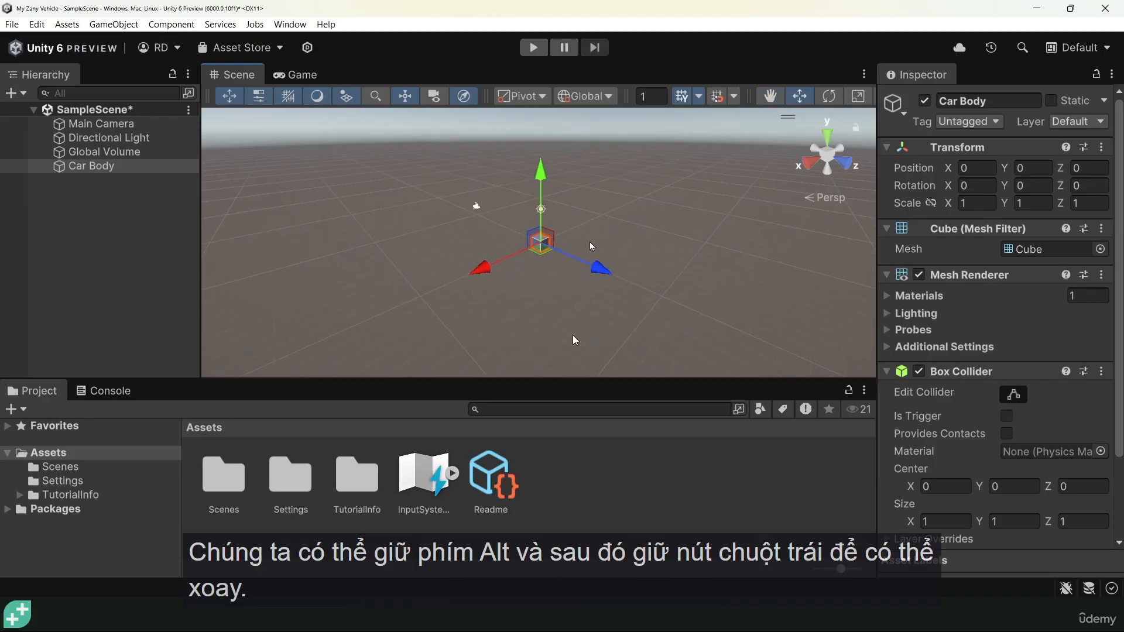
{"action": "left_click_drag", "start_coordinate": [658, 257], "coordinate": [587, 275], "text": "alt"}
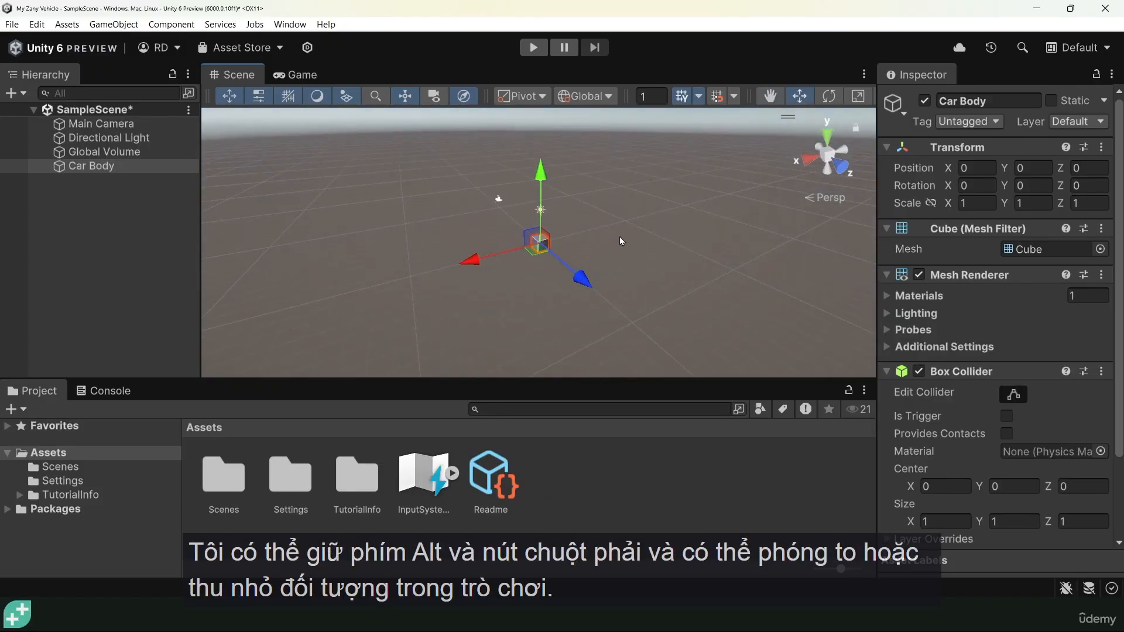
{"action": "right_click_drag", "start_coordinate": [620, 236], "coordinate": [604, 198], "text": "alt"}
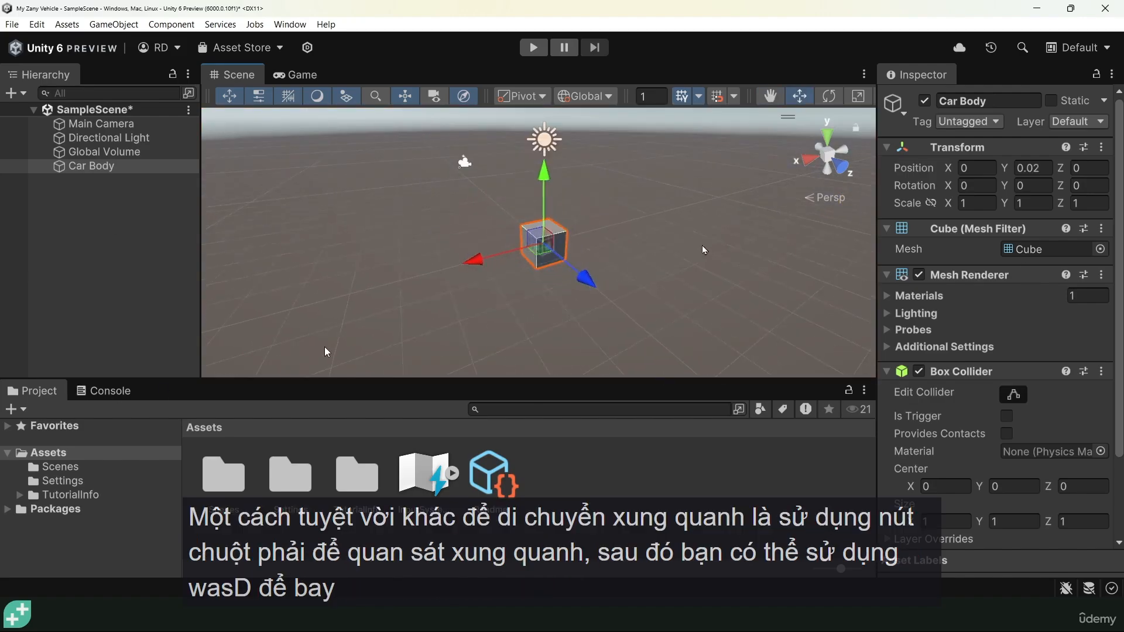
{"action": "right_click_drag", "start_coordinate": [677, 233], "coordinate": [591, 227]}
{"action": "key", "text": "w"}
{"action": "key", "text": "s"}
{"action": "key", "text": "a"}
{"action": "key", "text": "d"}
{"action": "key", "text": "w"}
{"action": "key", "text": "a"}
{"action": "key", "text": "q"}
{"action": "key", "text": "e"}
{"action": "key", "text": "q"}
{"action": "key", "text": "w"}
{"action": "key", "text": "q"}
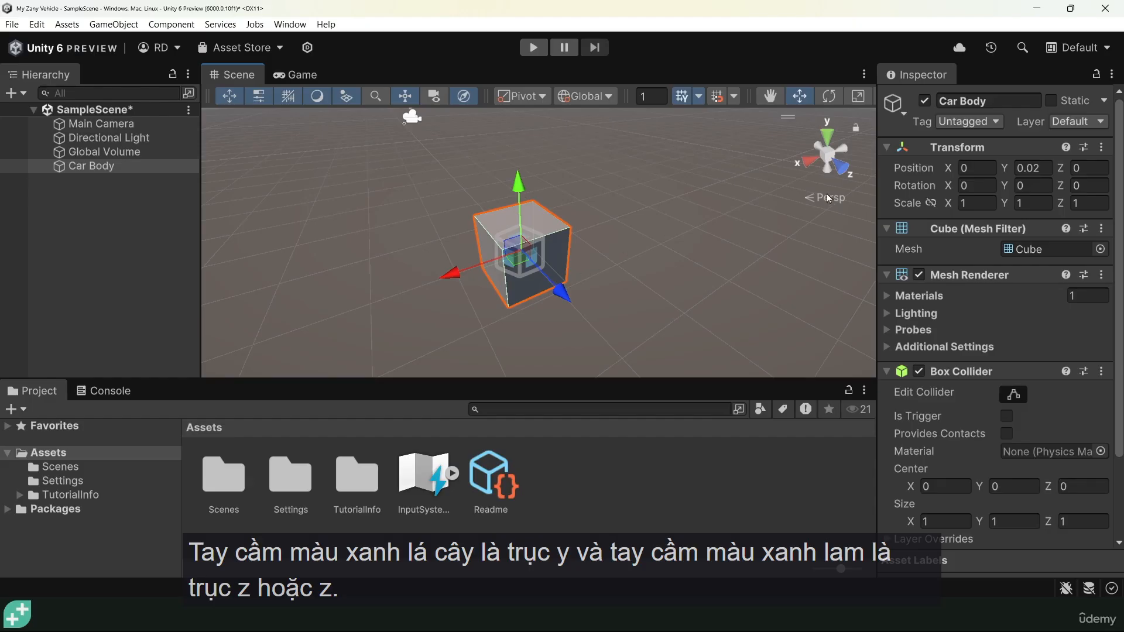
Slide Car Body along X, then push Global Volume far back along Z.
{"action": "left_click_drag", "start_coordinate": [451, 274], "coordinate": [653, 191]}
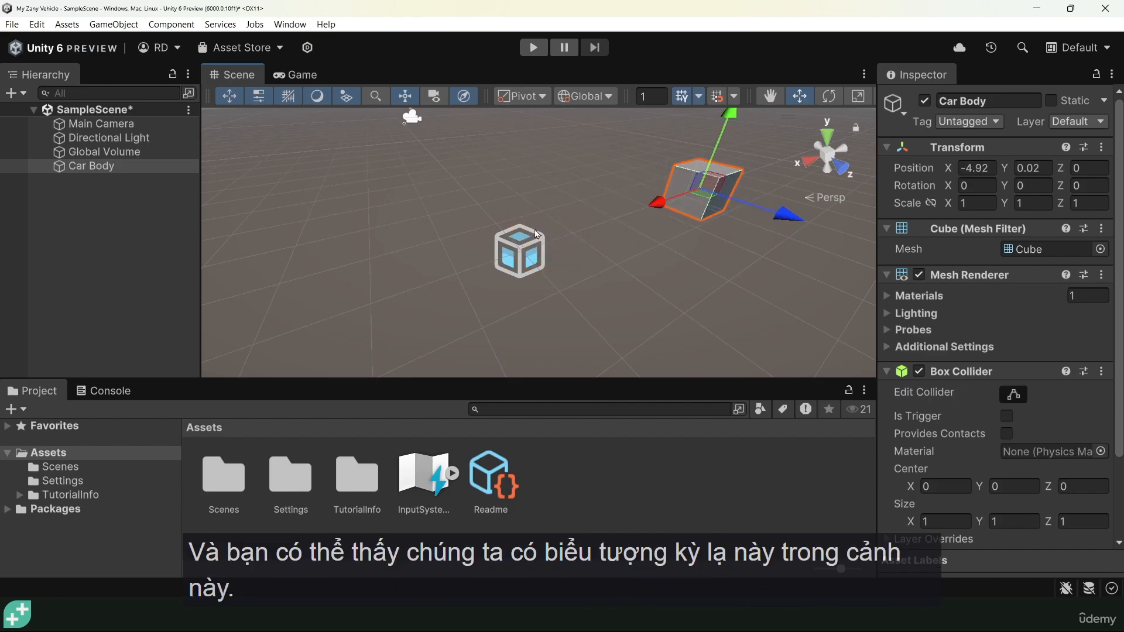
{"action": "left_click", "coordinate": [87, 153]}
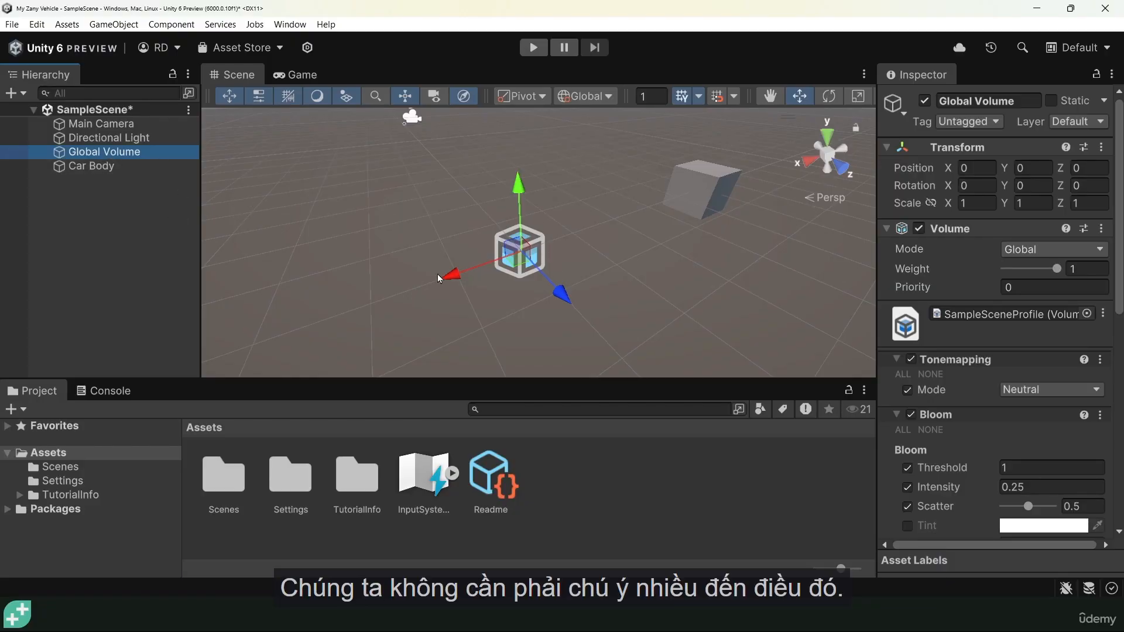
{"action": "scroll", "coordinate": [486, 248], "scroll_direction": "down", "scroll_amount": 3}
{"action": "left_click_drag", "start_coordinate": [579, 296], "coordinate": [446, 168]}
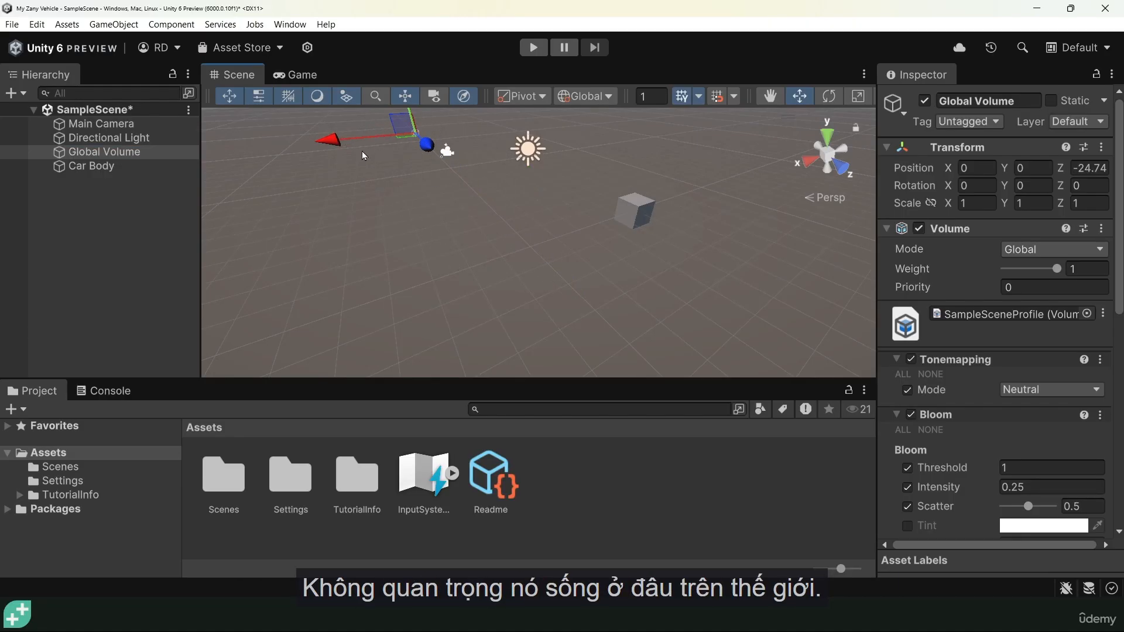
Reselect Car Body and slide it along X to about -5.9.
{"action": "left_click", "coordinate": [634, 213]}
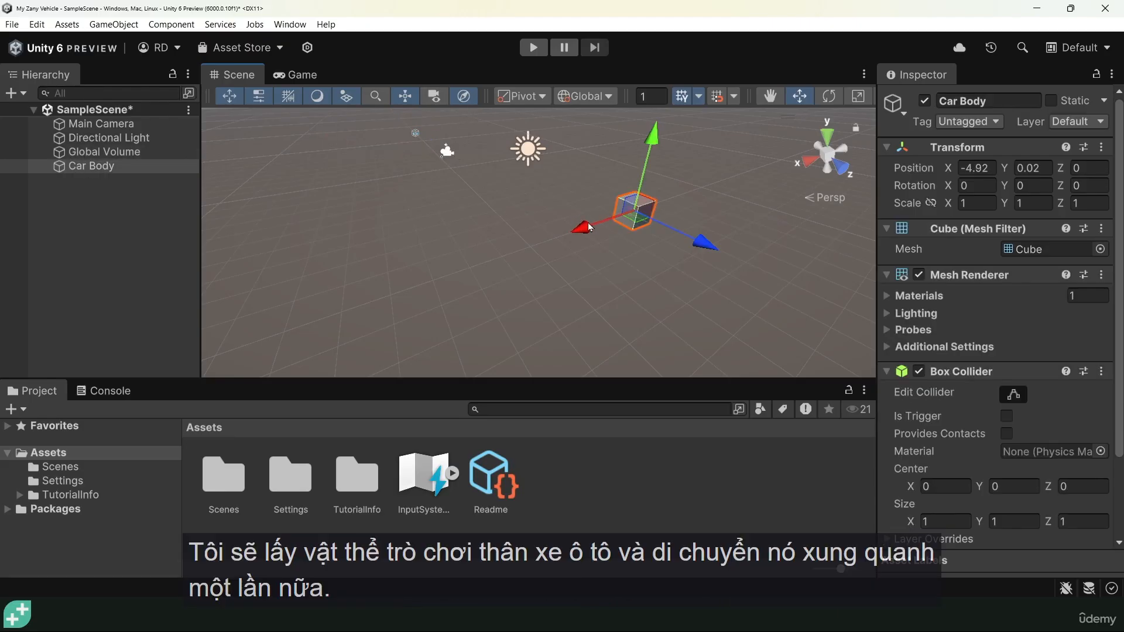
{"action": "left_click_drag", "start_coordinate": [585, 231], "coordinate": [608, 241]}
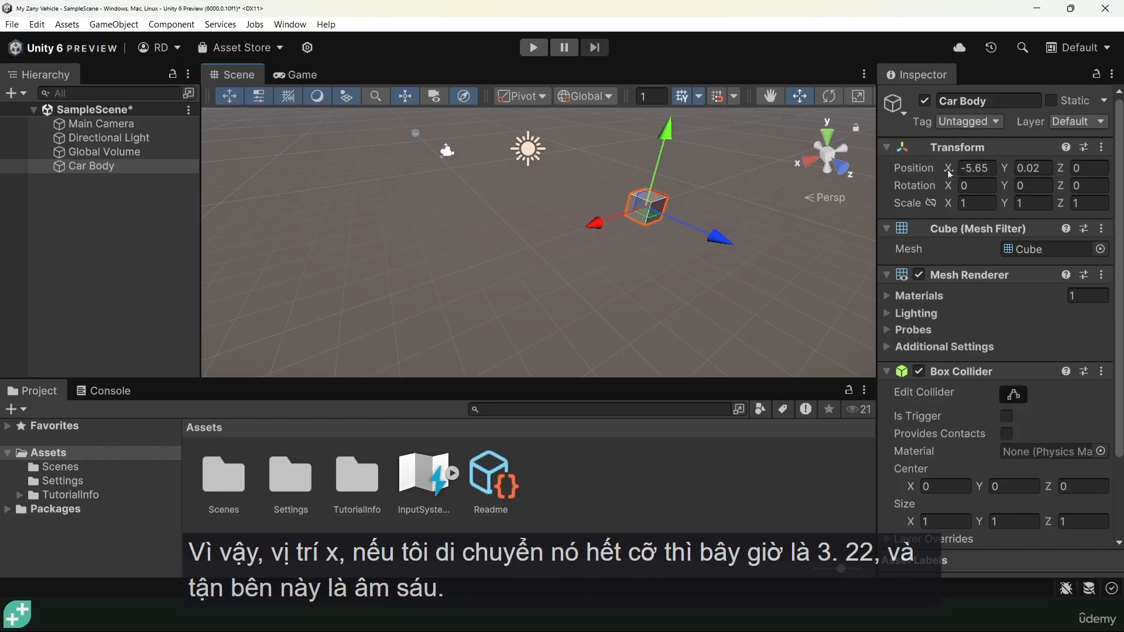
{"action": "mouse_move", "coordinate": [595, 226]}
{"action": "left_mouse_down"}
{"action": "mouse_move", "coordinate": [351, 307]}
{"action": "mouse_move", "coordinate": [614, 216]}
{"action": "left_mouse_up"}
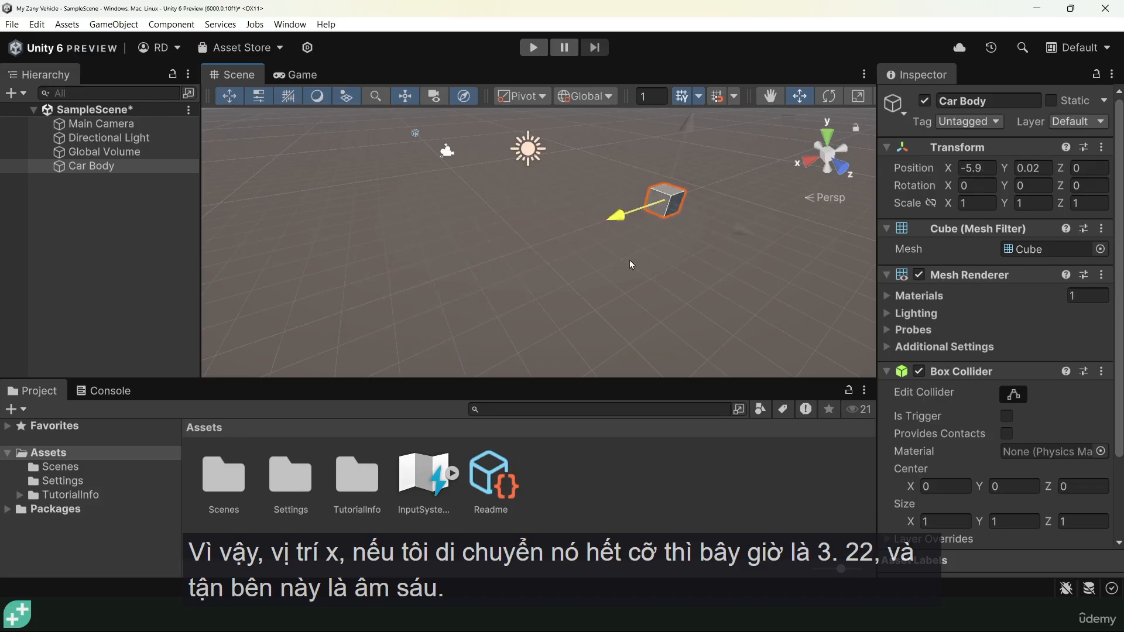
Set Car Body's Position X to 0 and scrub the X and Z position values.
{"action": "left_click", "coordinate": [992, 168]}
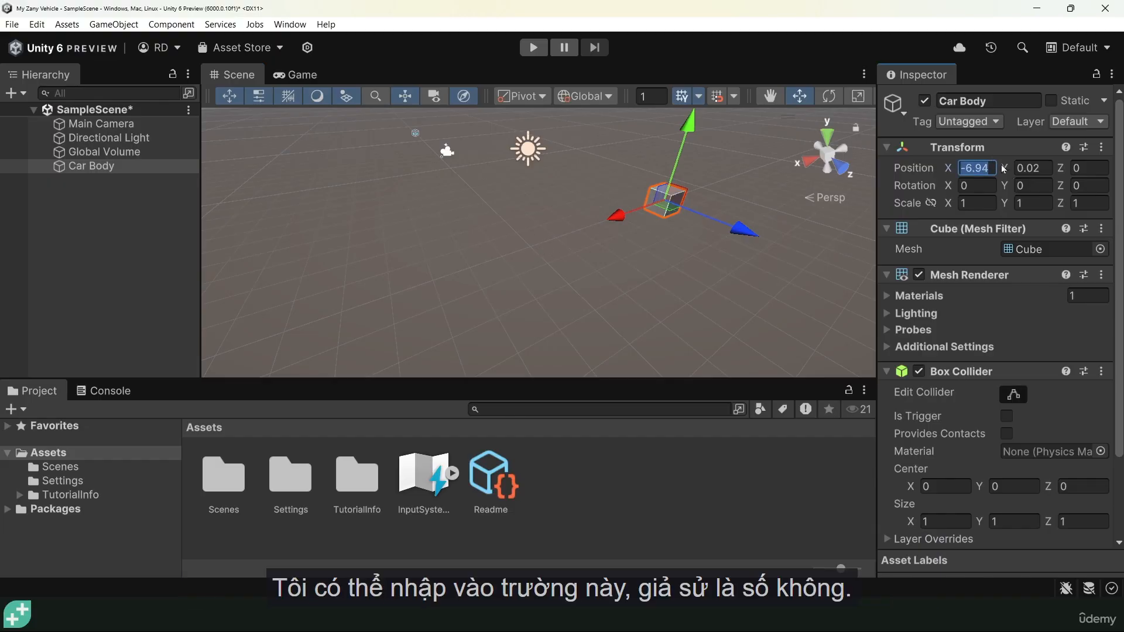
{"action": "type", "text": "0"}
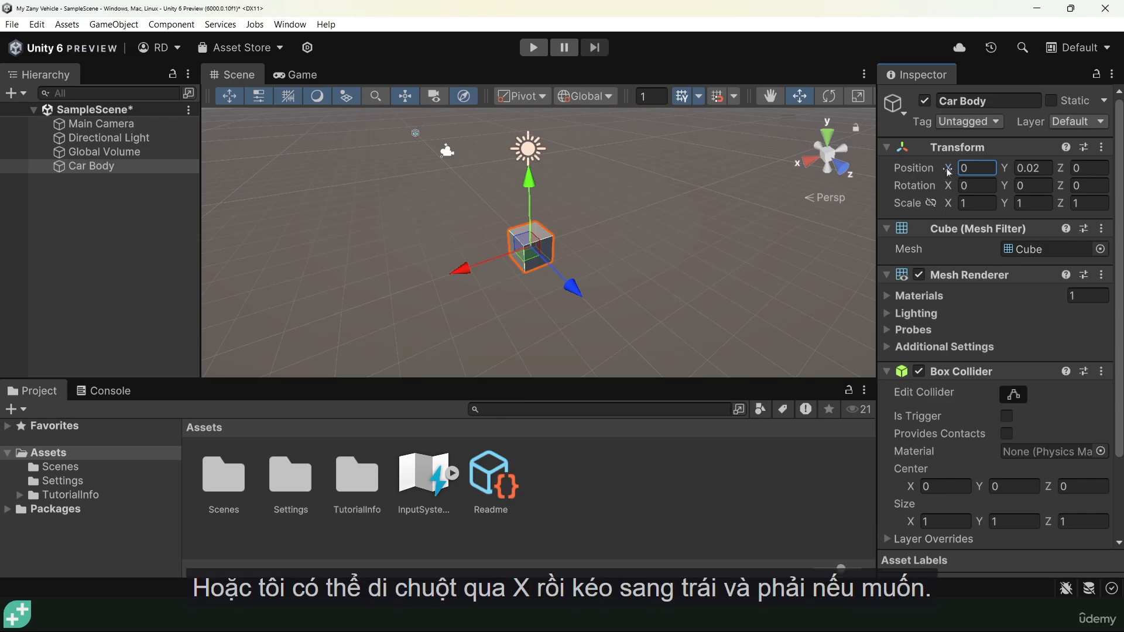
{"action": "left_click_drag", "start_coordinate": [949, 171], "coordinate": [980, 169]}
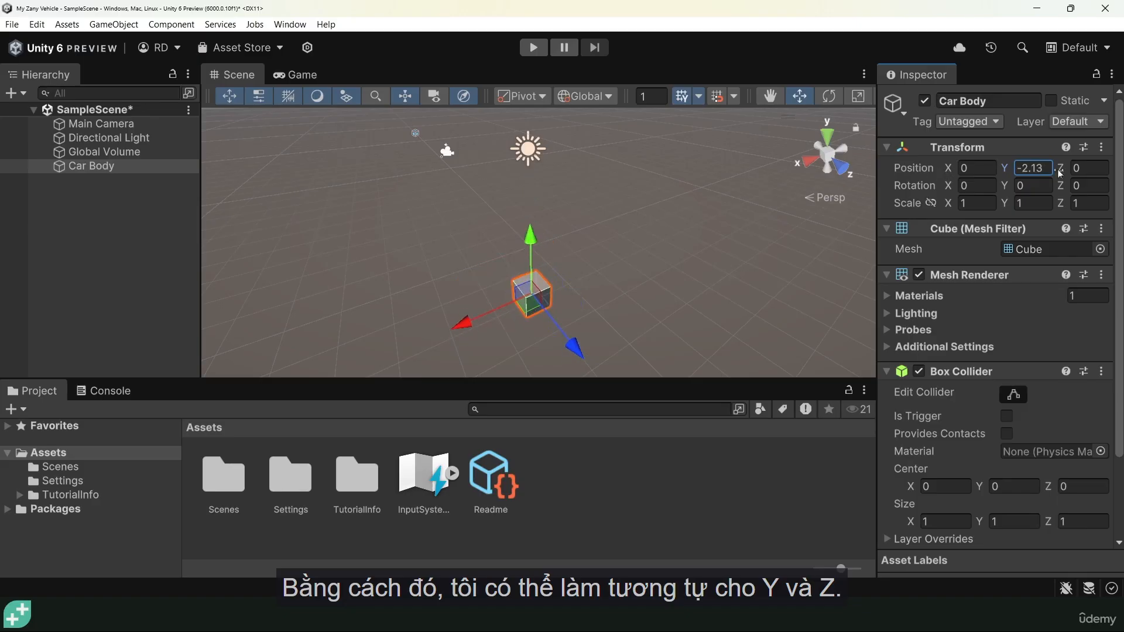
{"action": "left_click_drag", "start_coordinate": [1060, 170], "coordinate": [999, 157]}
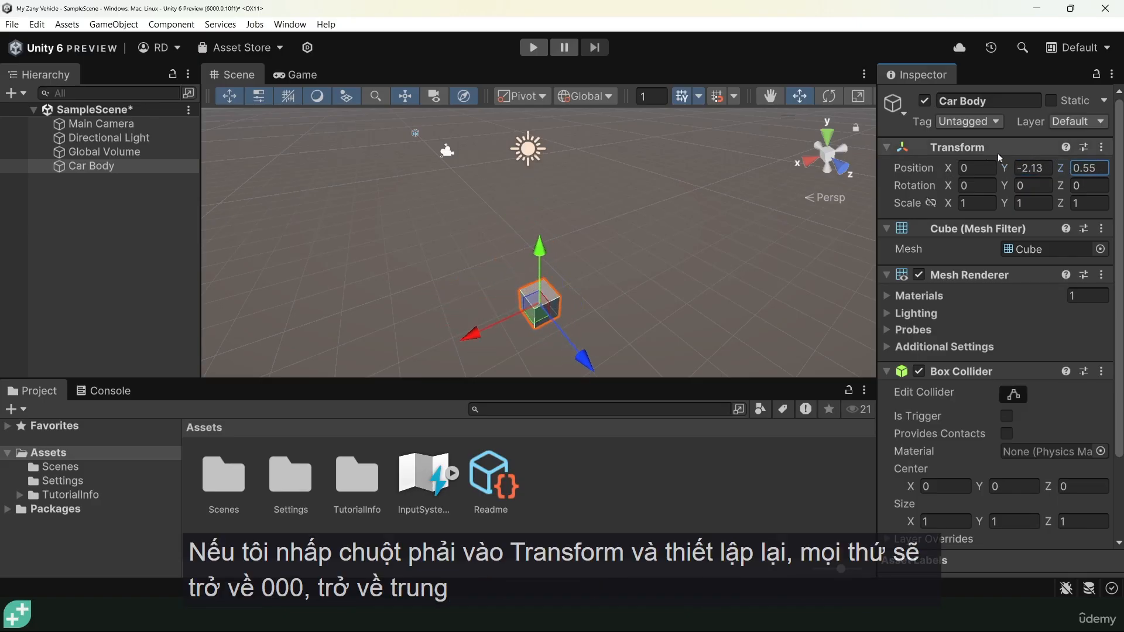
Reset Car Body's Transform so it sits at 0, 0, 0.
{"action": "right_click", "coordinate": [956, 147]}
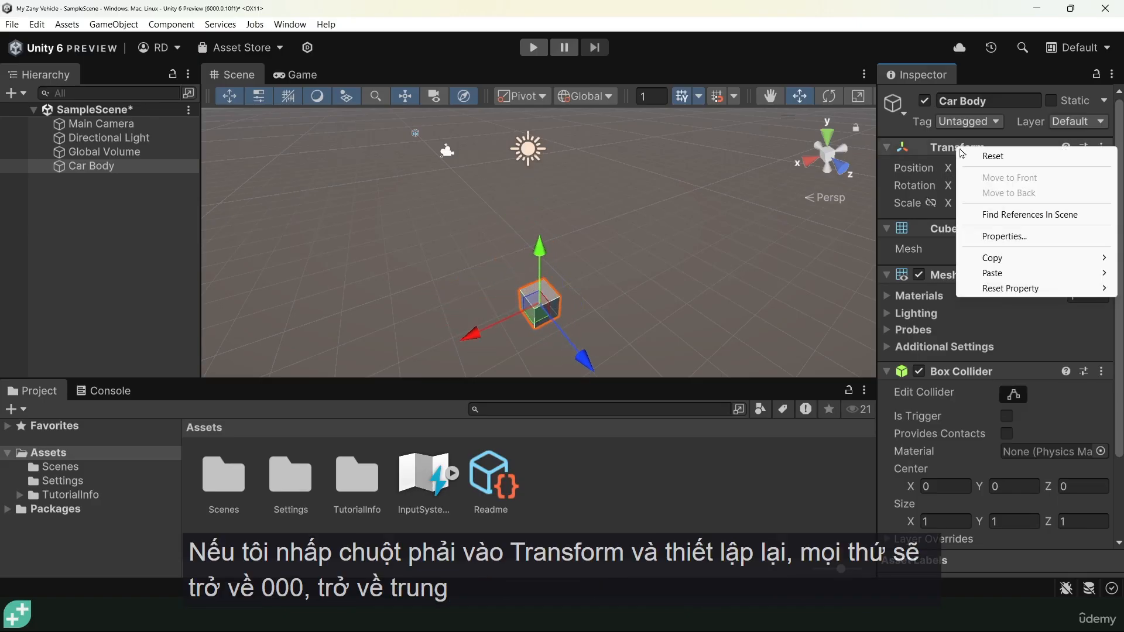
{"action": "left_click", "coordinate": [996, 158]}
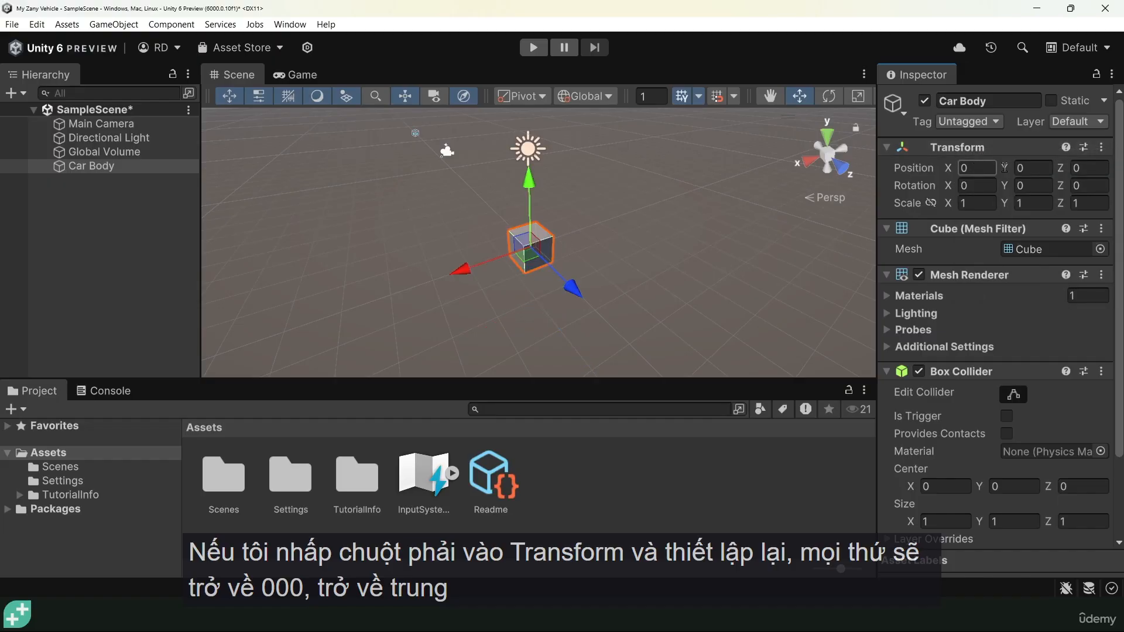
{"action": "left_click_drag", "start_coordinate": [491, 295], "coordinate": [455, 274], "text": "alt"}
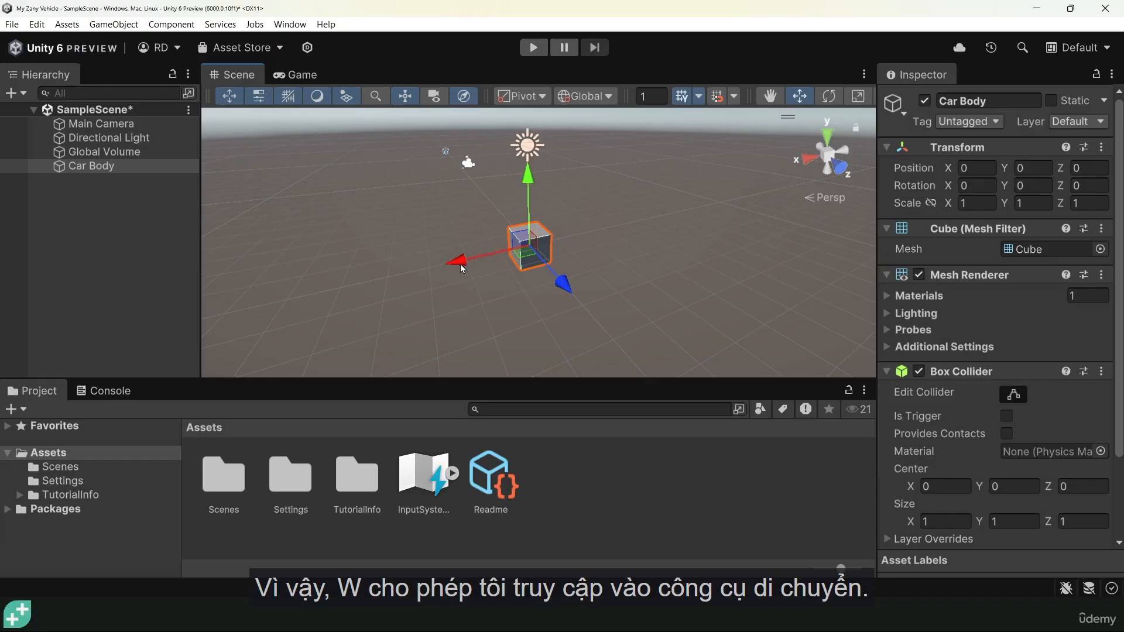
Scale Car Body into a flattened box of about 3.1 × 1.55 × 3.48.
{"action": "key", "text": "e"}
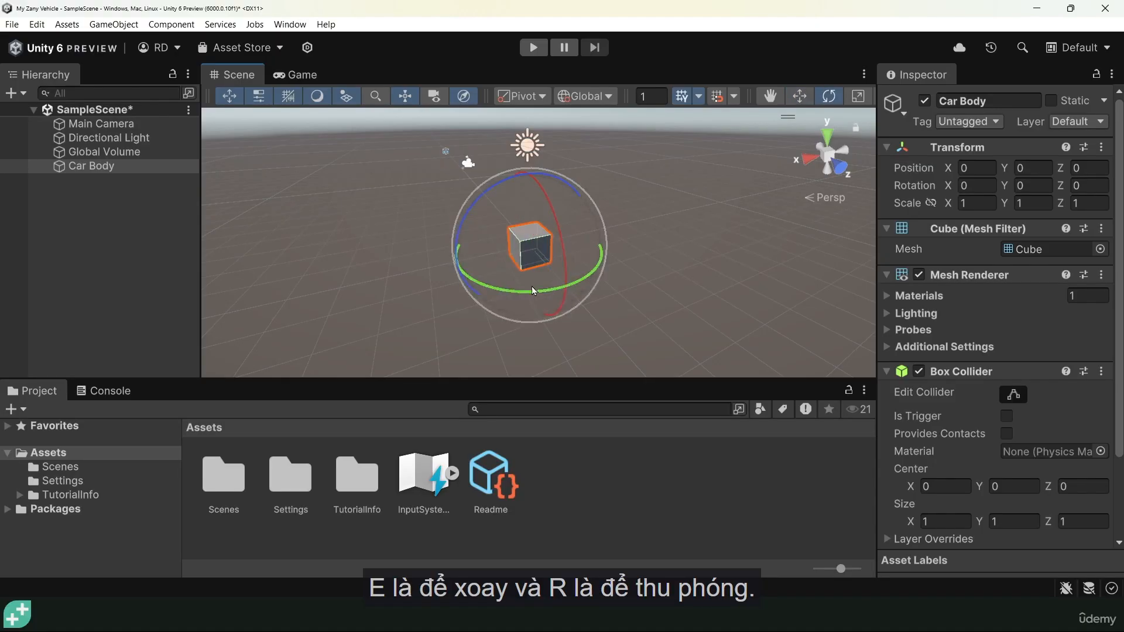
{"action": "key", "text": "r"}
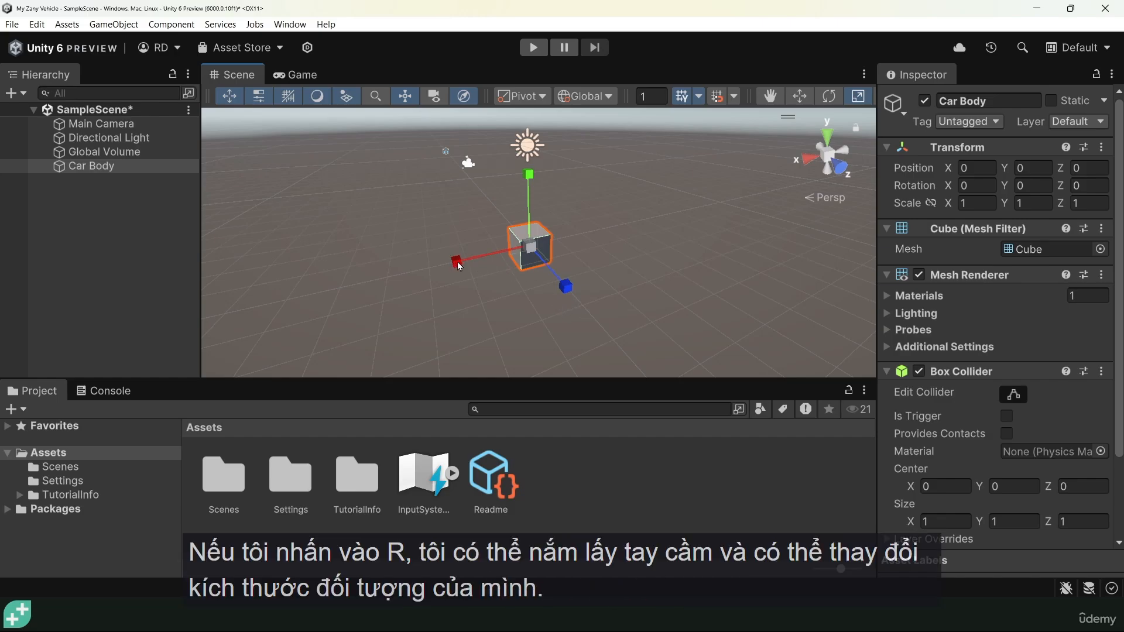
{"action": "left_click_drag", "start_coordinate": [459, 267], "coordinate": [328, 285]}
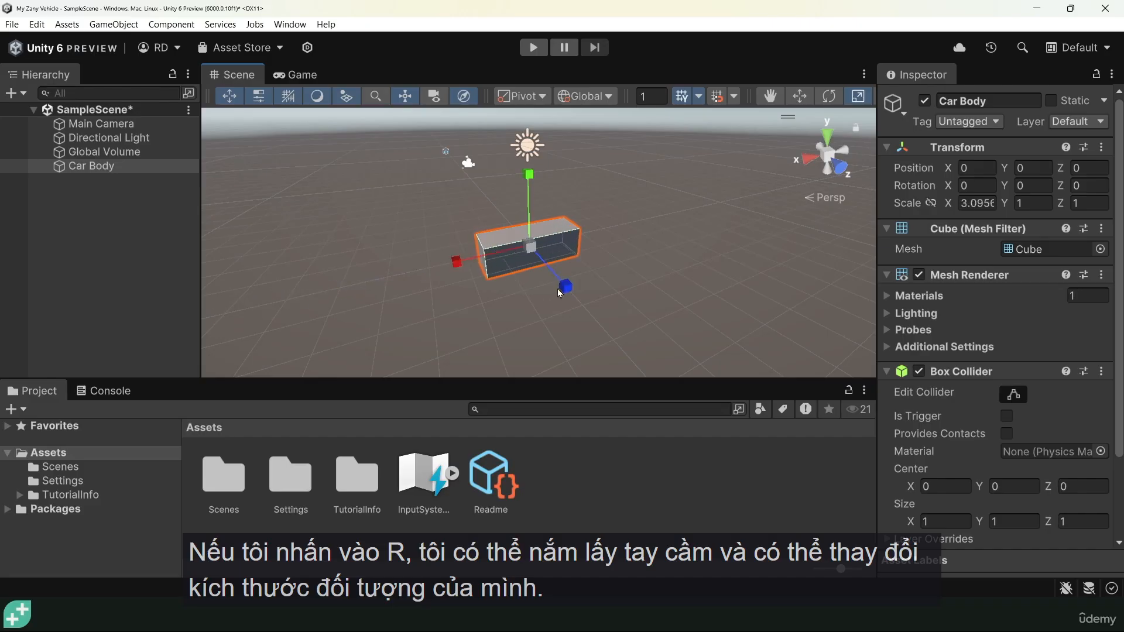
{"action": "left_click_drag", "start_coordinate": [565, 286], "coordinate": [628, 348]}
{"action": "left_click_drag", "start_coordinate": [529, 176], "coordinate": [530, 146]}
Rotate Car Body on Y, then return its Rotation Y to 0.
{"action": "key", "text": "e"}
{"action": "mouse_move", "coordinate": [598, 279]}
{"action": "left_mouse_down"}
{"action": "mouse_move", "coordinate": [585, 304]}
{"action": "mouse_move", "coordinate": [527, 296]}
{"action": "mouse_move", "coordinate": [585, 281]}
{"action": "left_mouse_up"}
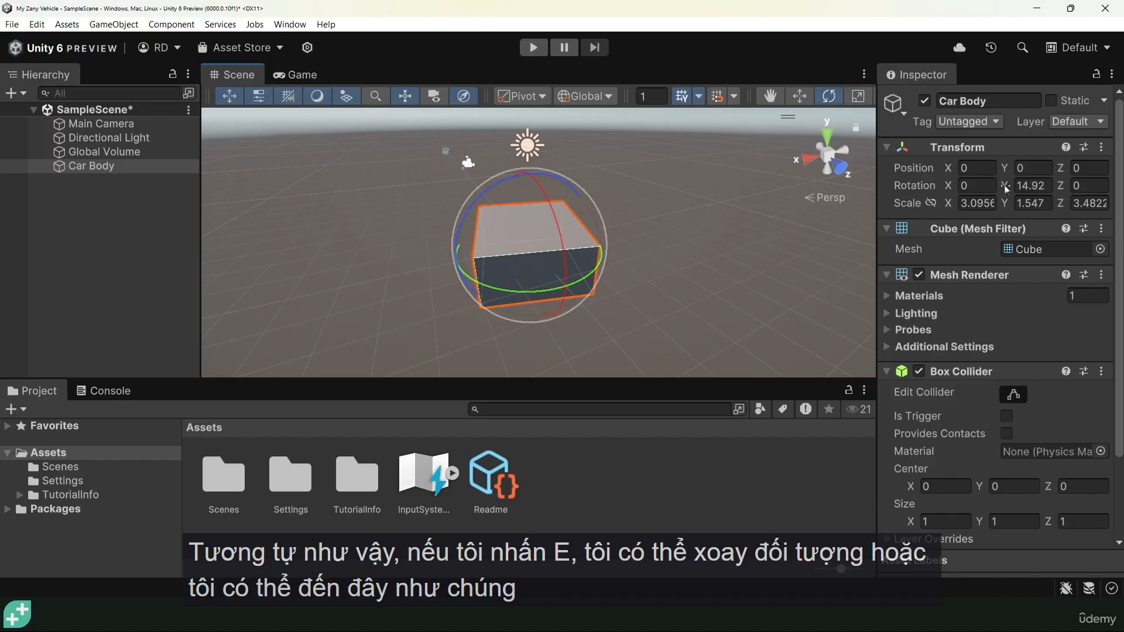
{"action": "left_click_drag", "start_coordinate": [1005, 189], "coordinate": [1070, 179]}
{"action": "left_click", "coordinate": [1046, 187]}
{"action": "type", "text": "0"}
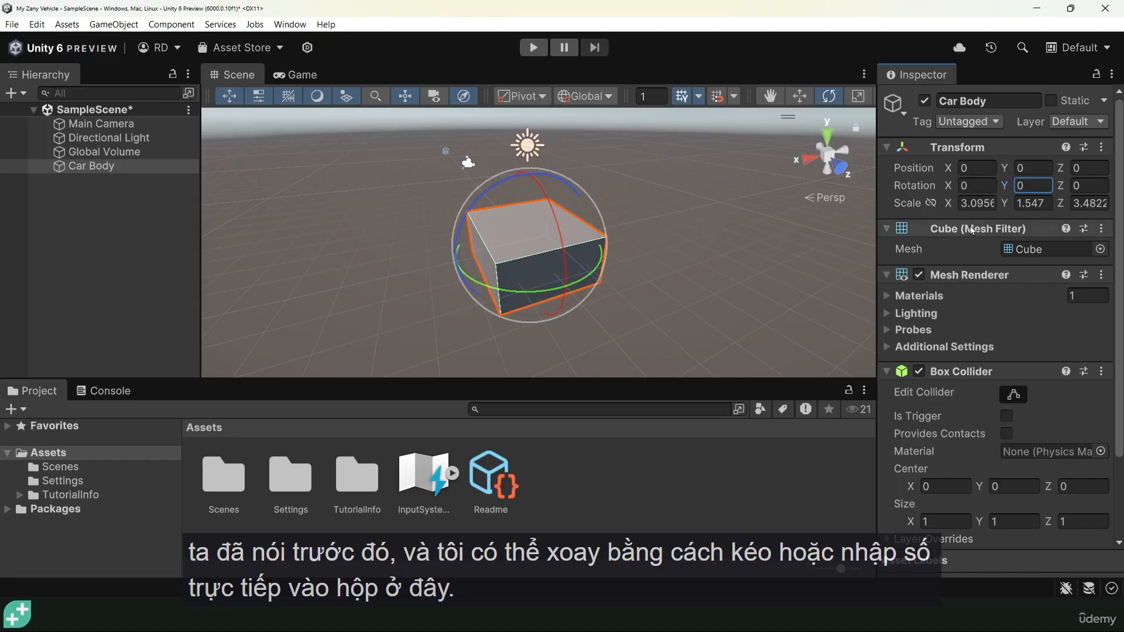
{"action": "left_click_drag", "start_coordinate": [410, 263], "coordinate": [636, 333], "text": "alt"}
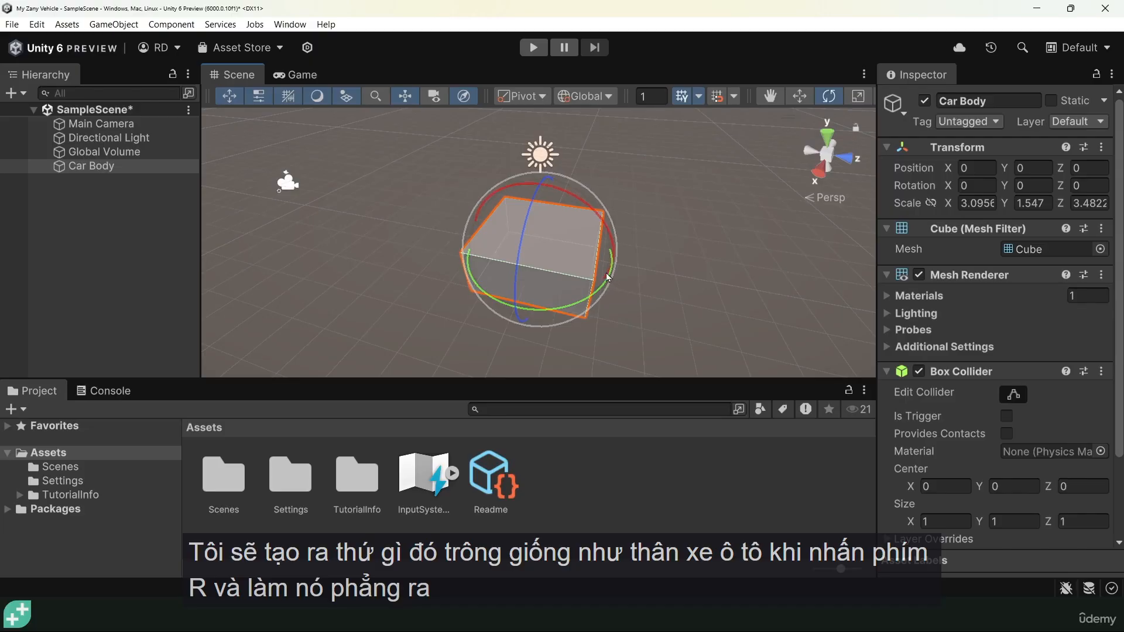
Scale the Car Body to about 5.19 × 1.11 × 2.36: shorter on Z, flatter on Y, longer on X.
{"action": "key", "text": "r"}
{"action": "left_click_drag", "start_coordinate": [618, 268], "coordinate": [592, 265]}
{"action": "left_click_drag", "start_coordinate": [584, 307], "coordinate": [526, 194], "text": "alt"}
{"action": "left_click_drag", "start_coordinate": [527, 235], "coordinate": [590, 351], "text": "alt"}
{"action": "left_click_drag", "start_coordinate": [517, 303], "coordinate": [503, 320]}
{"action": "left_click_drag", "start_coordinate": [557, 264], "coordinate": [437, 271], "text": "alt"}
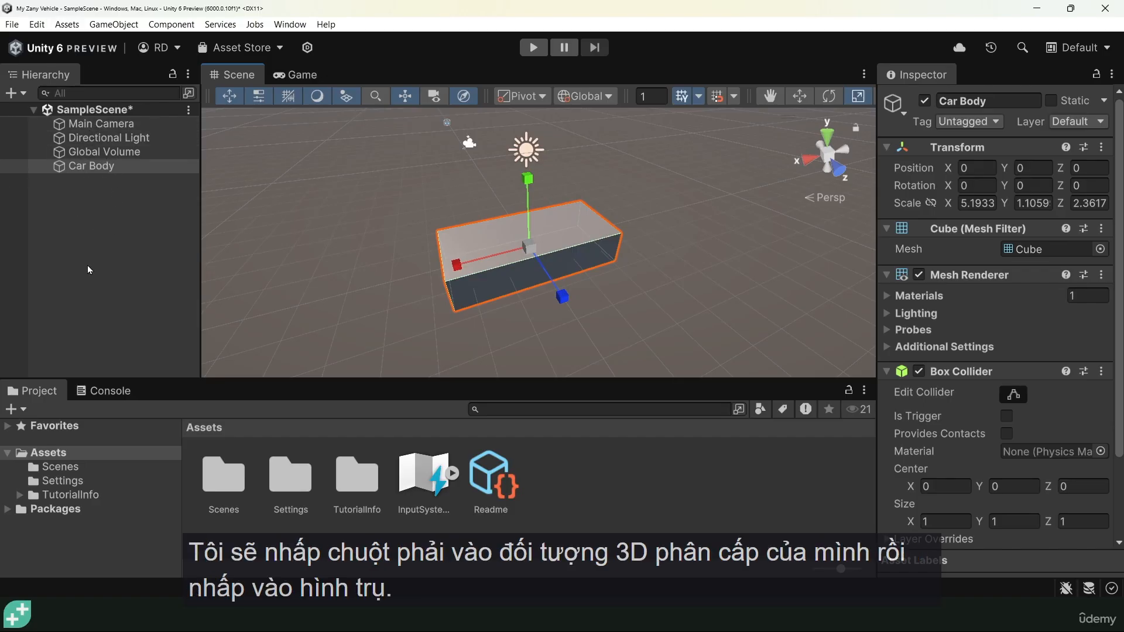
Add a Cylinder to the scene from the Hierarchy's 3D Object menu.
{"action": "right_click", "coordinate": [94, 166]}
{"action": "mouse_move", "coordinate": [140, 421]}
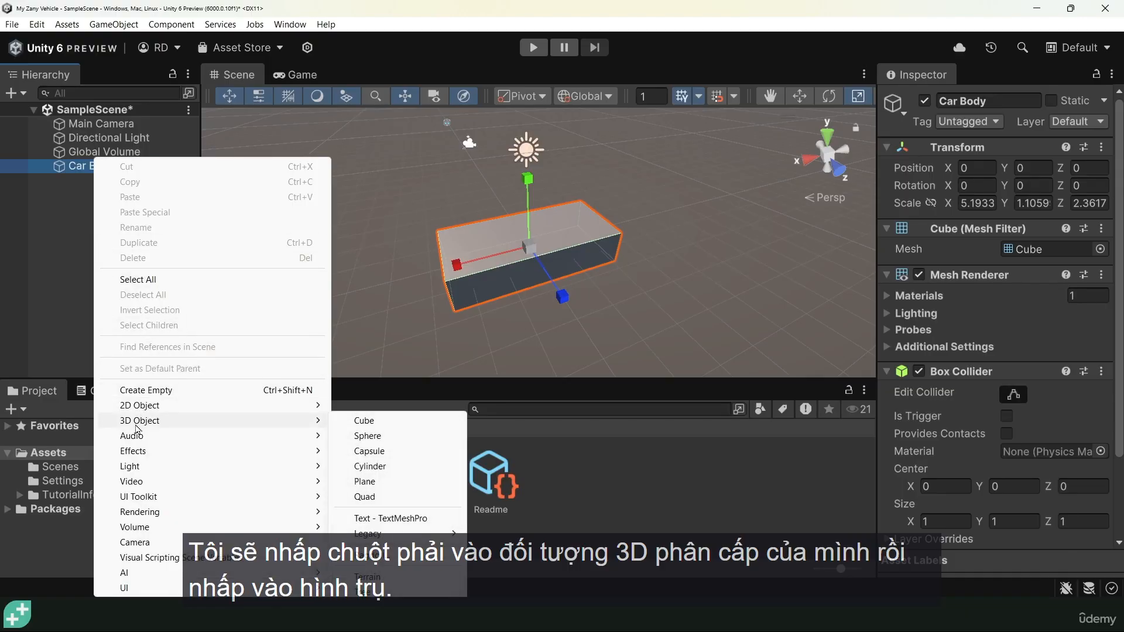
{"action": "left_click", "coordinate": [370, 467]}
{"action": "left_click_drag", "start_coordinate": [518, 276], "coordinate": [702, 281], "text": "alt"}
Rotate the cylinder 90° on X so it lies on its side.
{"action": "key", "text": "w"}
{"action": "key", "text": "e"}
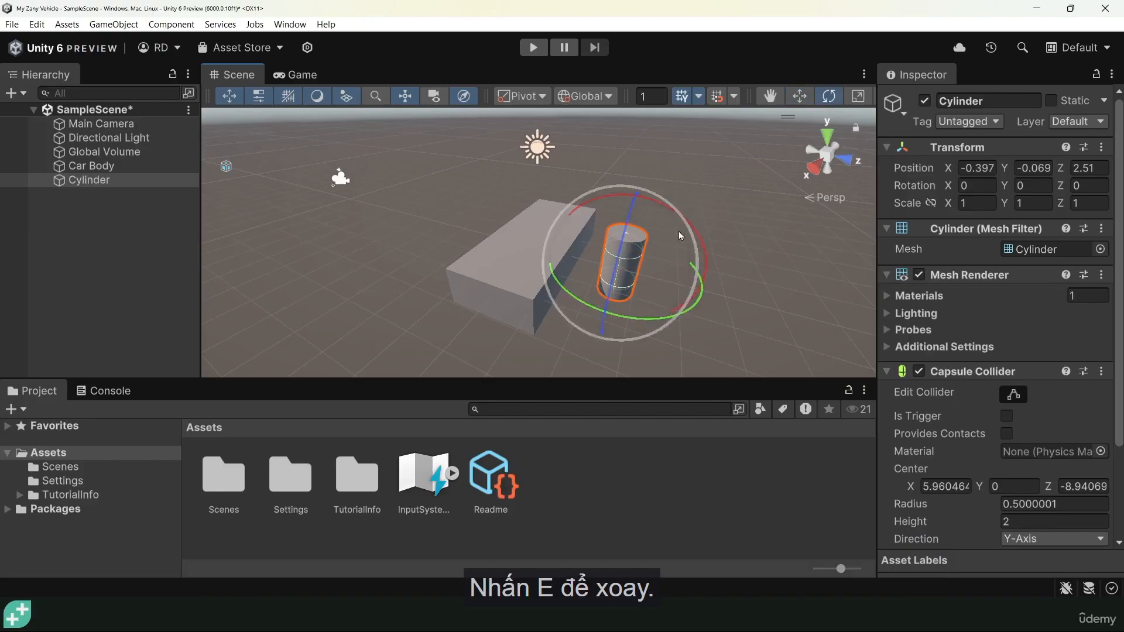
{"action": "left_click_drag", "start_coordinate": [638, 194], "coordinate": [781, 303]}
{"action": "key", "text": "ctrl+z"}
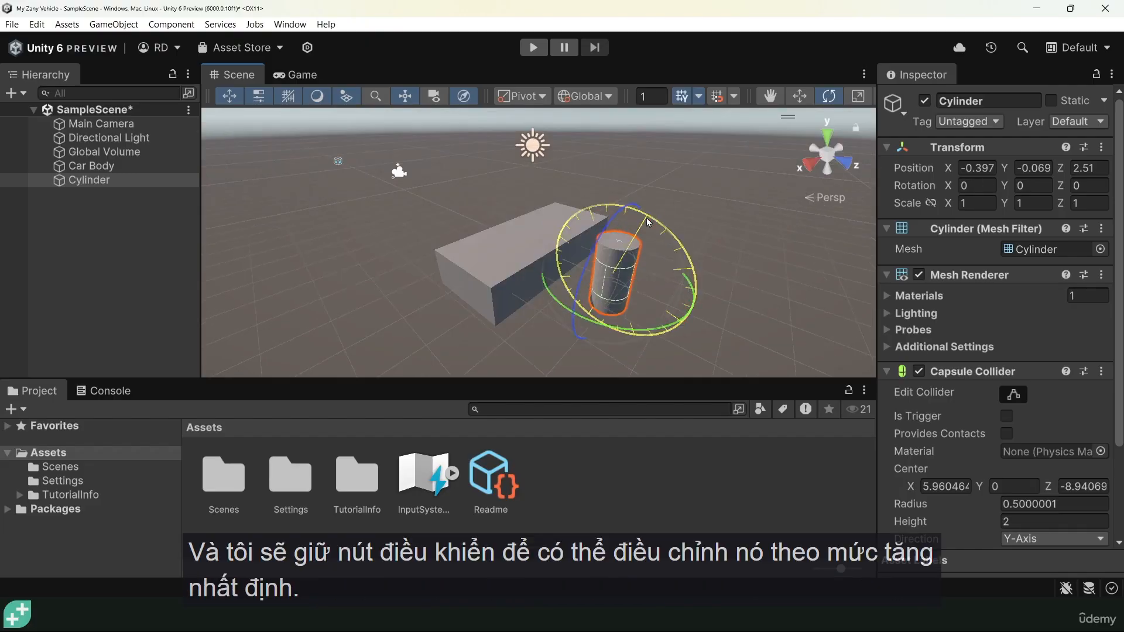
{"action": "left_click_drag", "start_coordinate": [646, 218], "coordinate": [803, 410]}
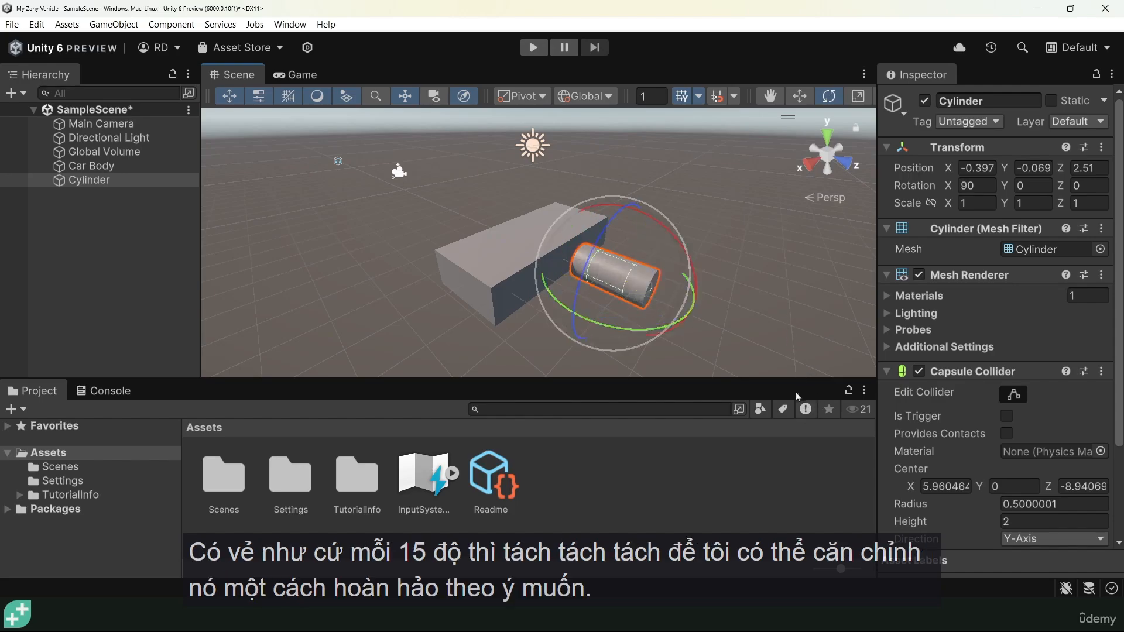
{"action": "left_click_drag", "start_coordinate": [592, 304], "coordinate": [595, 275], "text": "alt"}
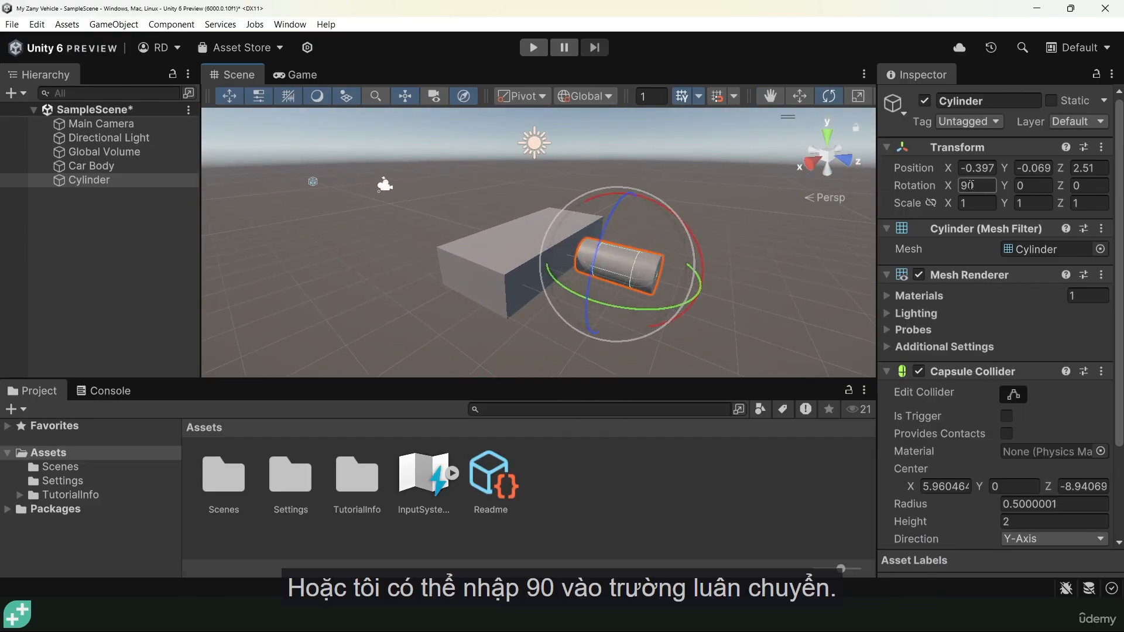
Scale the cylinder evenly, then thin it along Y into a wheel shape.
{"action": "mouse_move", "coordinate": [644, 311]}
{"action": "left_mouse_down", "text": "alt"}
{"action": "mouse_move", "coordinate": [673, 281]}
{"action": "mouse_move", "coordinate": [659, 318]}
{"action": "mouse_move", "coordinate": [670, 323]}
{"action": "mouse_move", "coordinate": [675, 294]}
{"action": "mouse_move", "coordinate": [648, 295]}
{"action": "left_mouse_up", "text": "alt"}
{"action": "key", "text": "r"}
{"action": "left_click_drag", "start_coordinate": [649, 305], "coordinate": [445, 282], "text": "alt"}
{"action": "left_click_drag", "start_coordinate": [543, 284], "coordinate": [714, 322]}
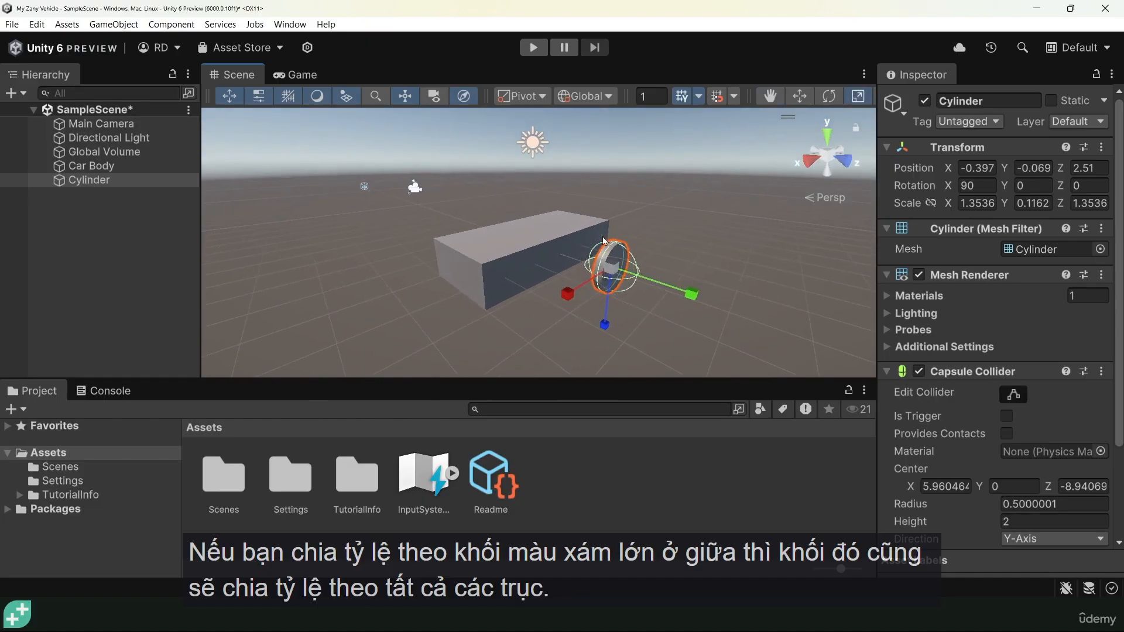
{"action": "left_click_drag", "start_coordinate": [590, 329], "coordinate": [563, 280], "text": "alt"}
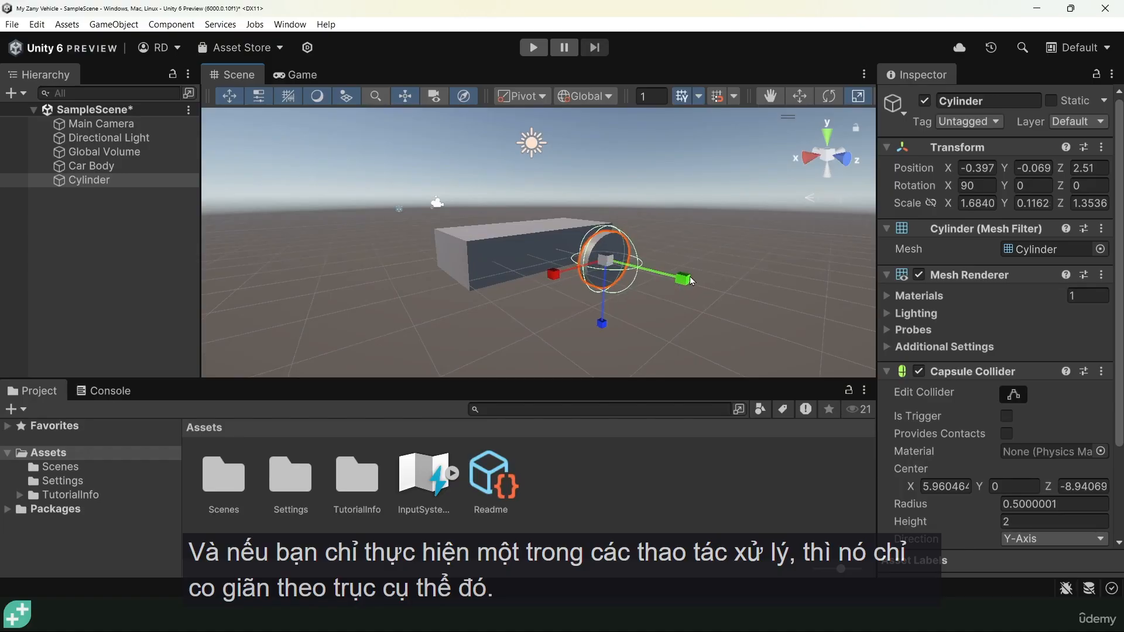
{"action": "left_click_drag", "start_coordinate": [683, 278], "coordinate": [522, 372]}
Move the cylinder to the car body's front corner and lower it below the body.
{"action": "key", "text": "w"}
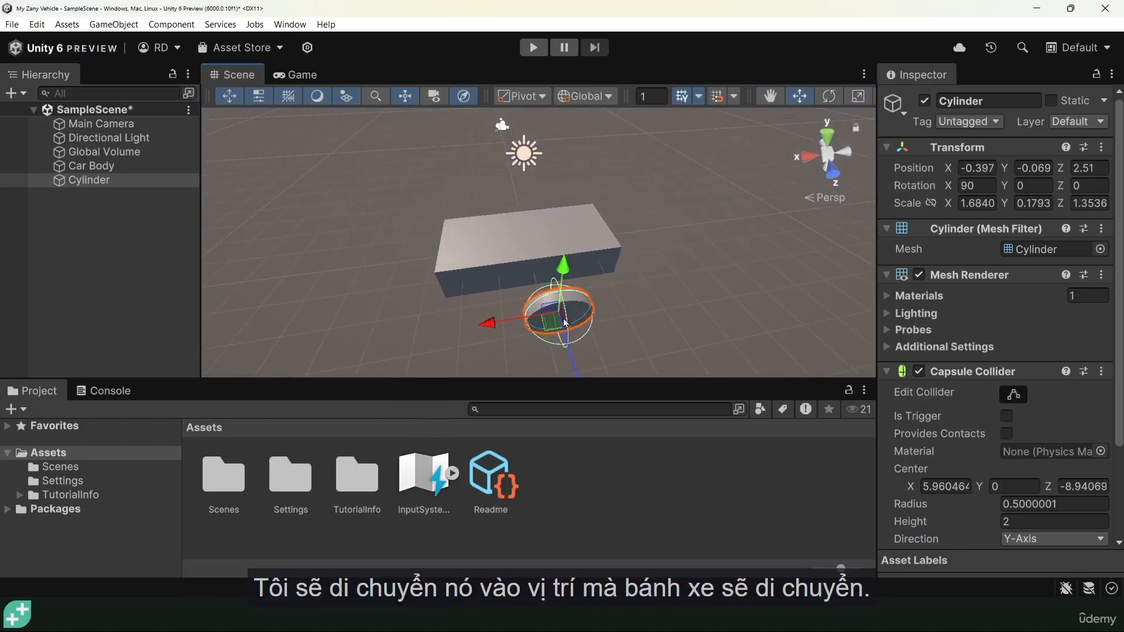
{"action": "left_click_drag", "start_coordinate": [492, 325], "coordinate": [565, 315]}
{"action": "left_click_drag", "start_coordinate": [677, 371], "coordinate": [647, 330]}
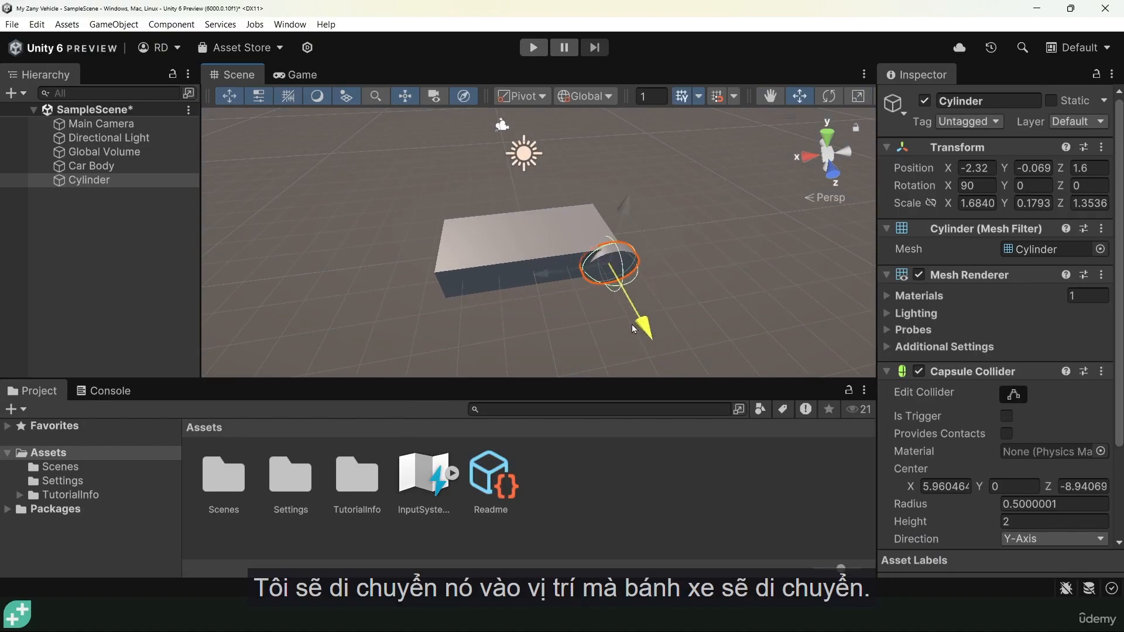
{"action": "left_click_drag", "start_coordinate": [626, 214], "coordinate": [622, 230]}
{"action": "left_click_drag", "start_coordinate": [535, 288], "coordinate": [517, 291]}
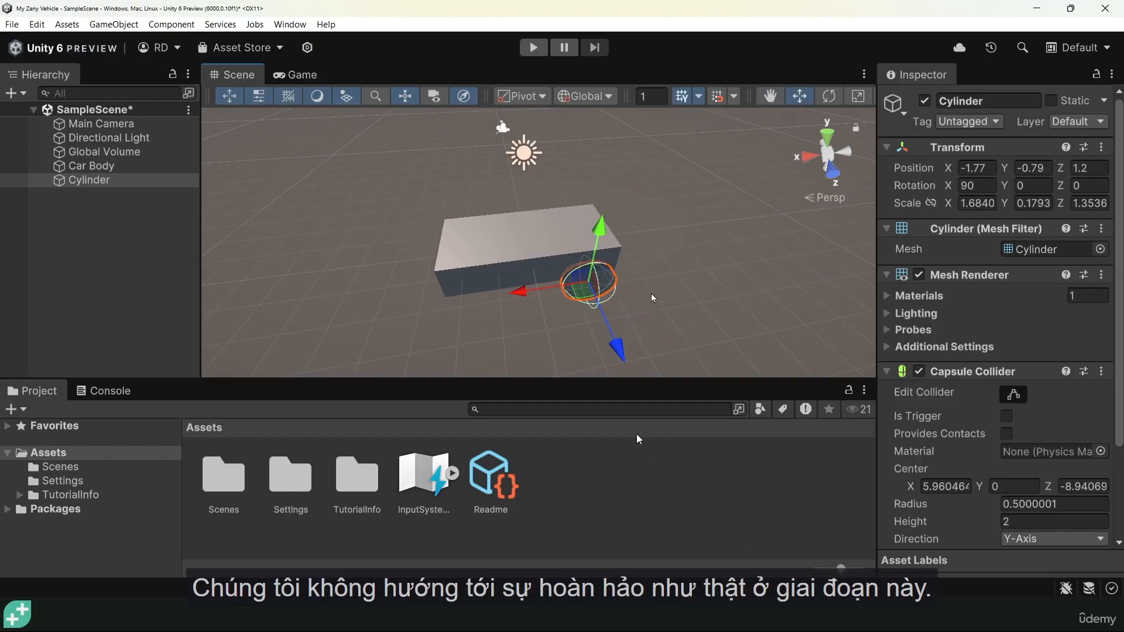
{"action": "left_click", "coordinate": [690, 333]}
{"action": "left_click_drag", "start_coordinate": [681, 298], "coordinate": [580, 203], "text": "alt"}
{"action": "left_click", "coordinate": [582, 291]}
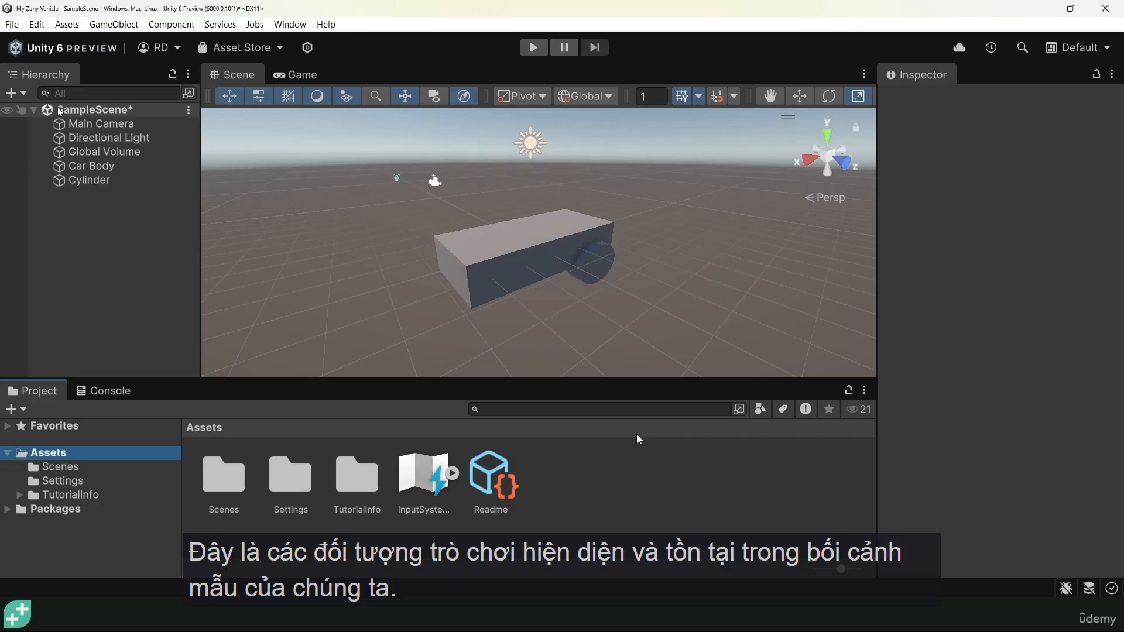
Select SampleScene in the Scenes folder and reveal it with Show in Explorer.
{"action": "left_click", "coordinate": [33, 470]}
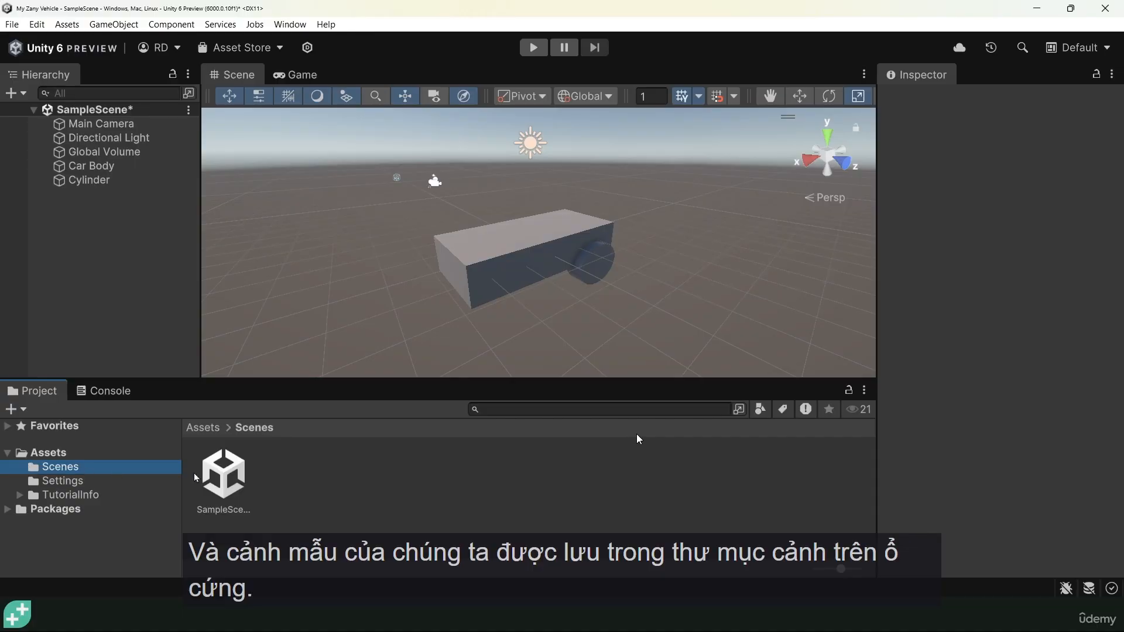
{"action": "left_click", "coordinate": [229, 484]}
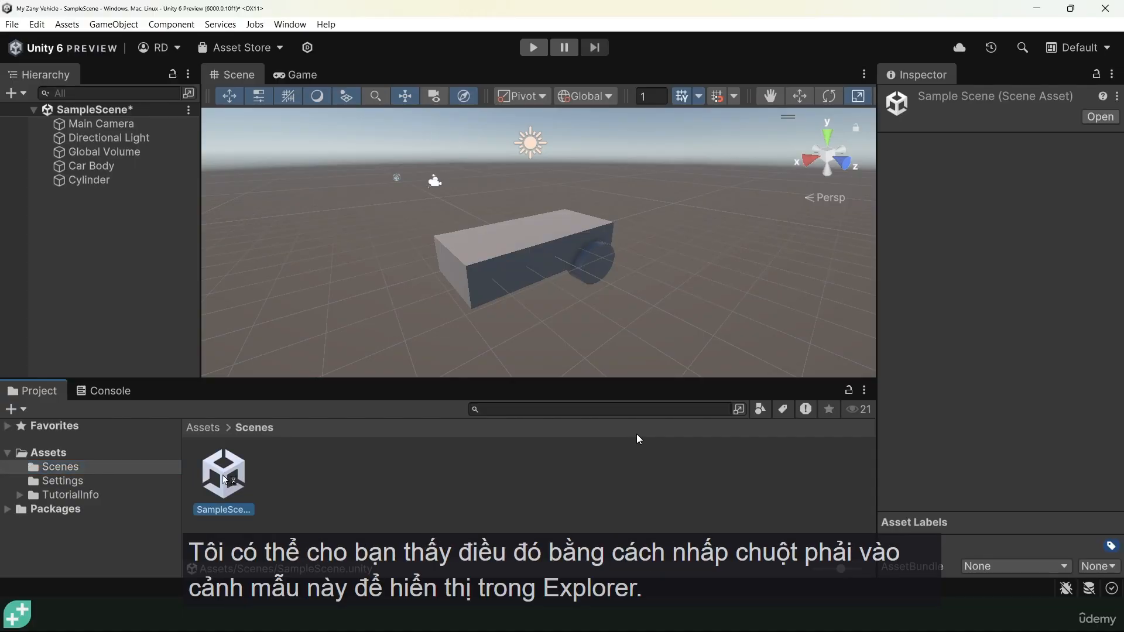
{"action": "right_click", "coordinate": [229, 477]}
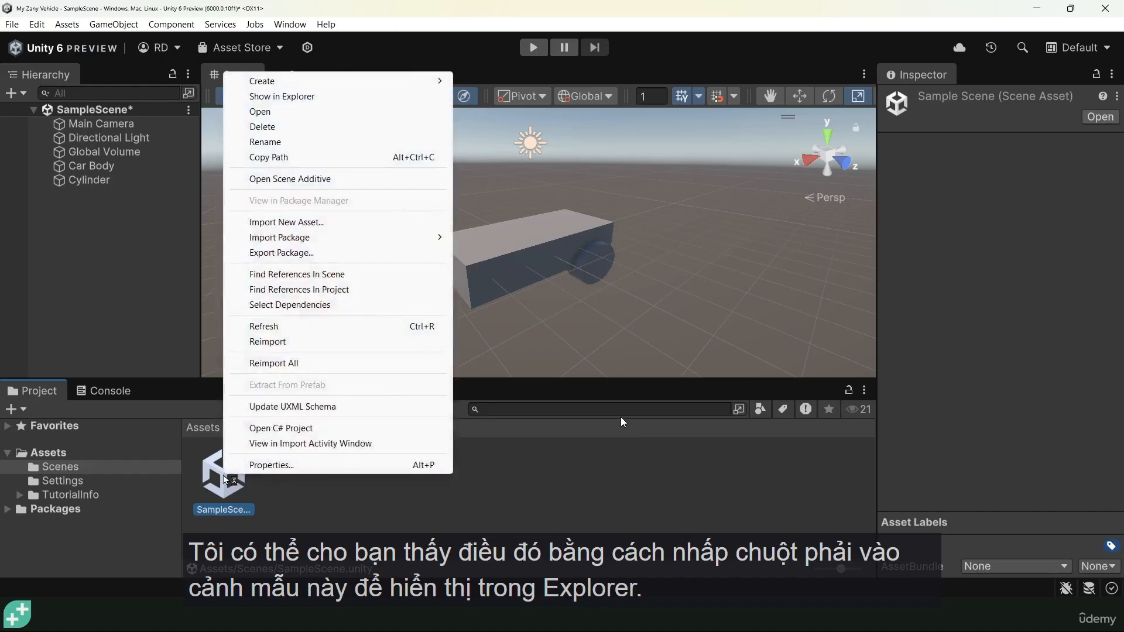
{"action": "left_click", "coordinate": [271, 100]}
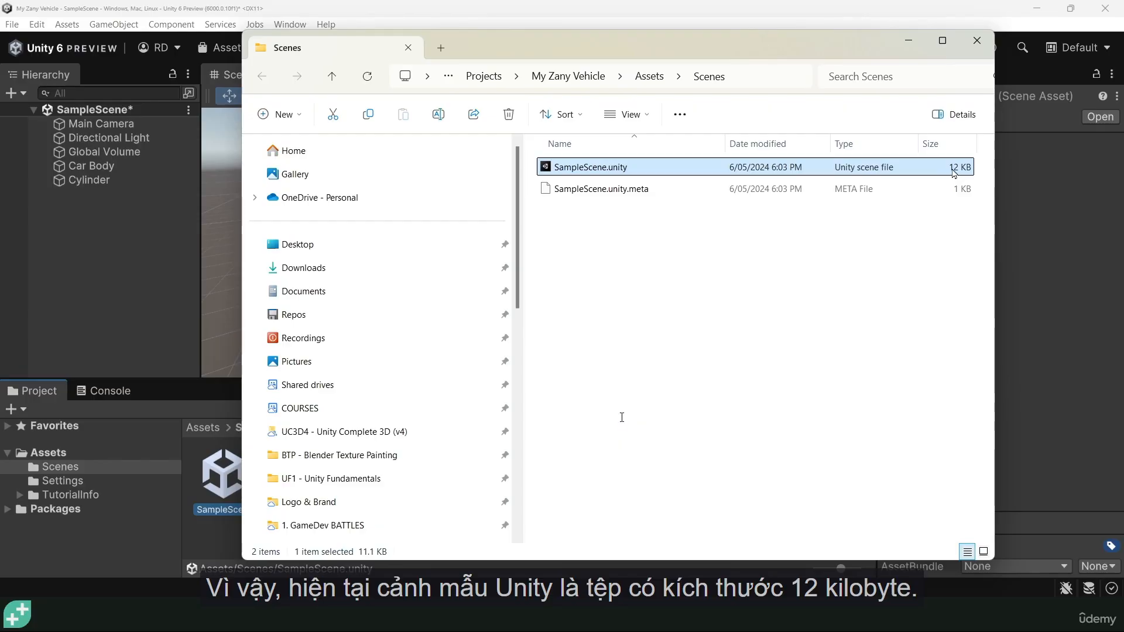
Close the File Explorer window showing the 12 KB SampleScene.unity.
{"action": "left_click", "coordinate": [909, 41]}
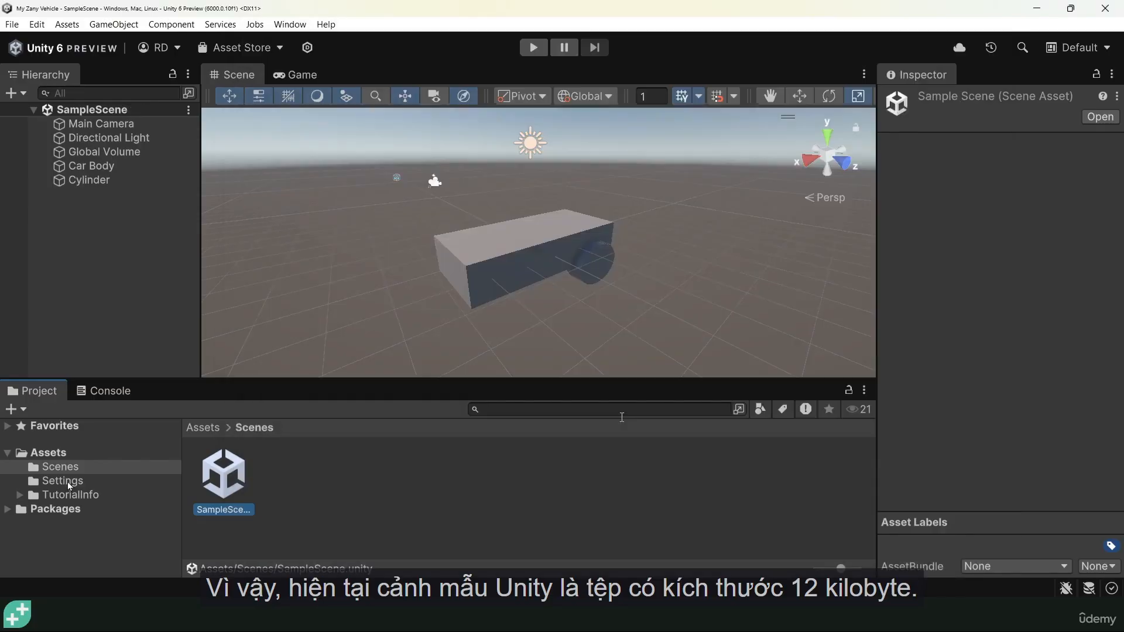
Create a new material in the Assets folder via Create > Material and name it Colour1.
{"action": "left_click", "coordinate": [45, 455]}
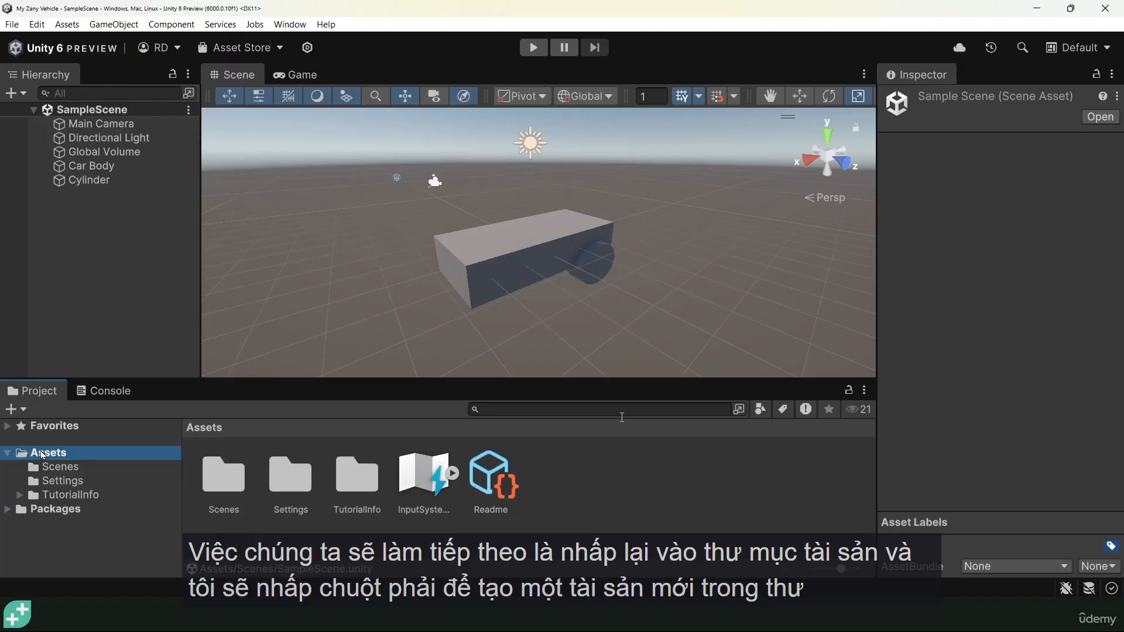
{"action": "right_click", "coordinate": [618, 485]}
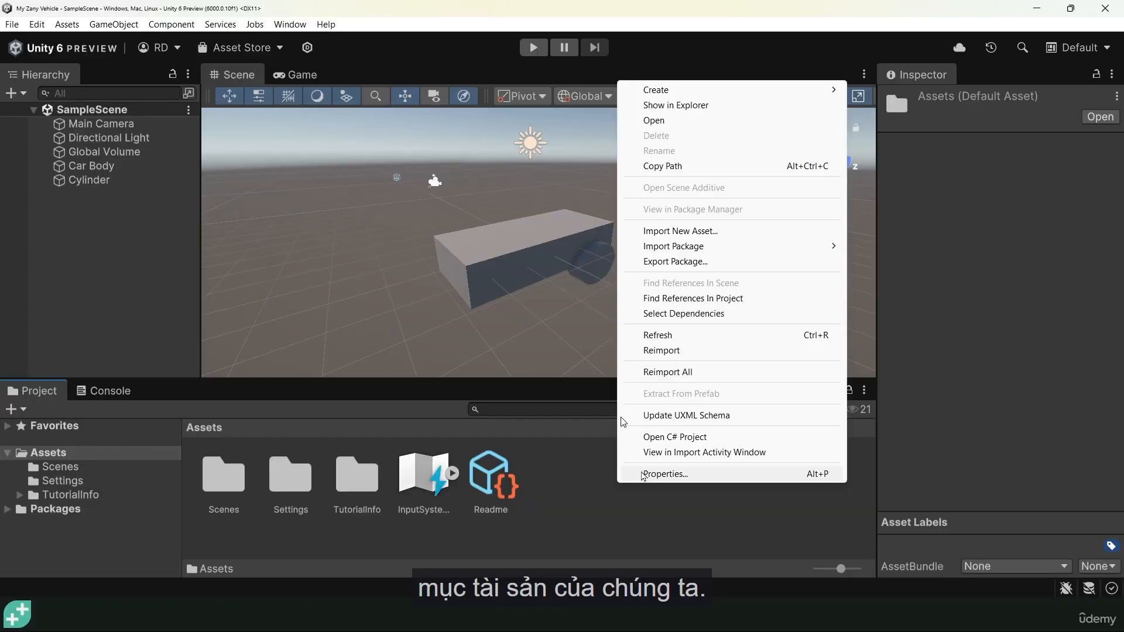
{"action": "mouse_move", "coordinate": [666, 92]}
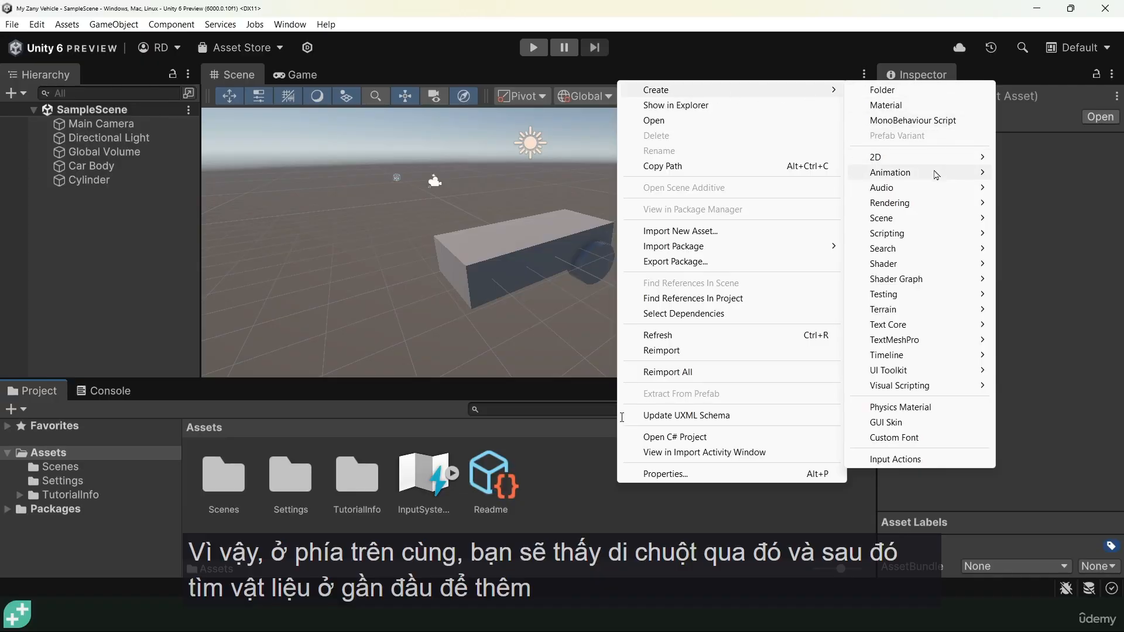
{"action": "left_click", "coordinate": [888, 106]}
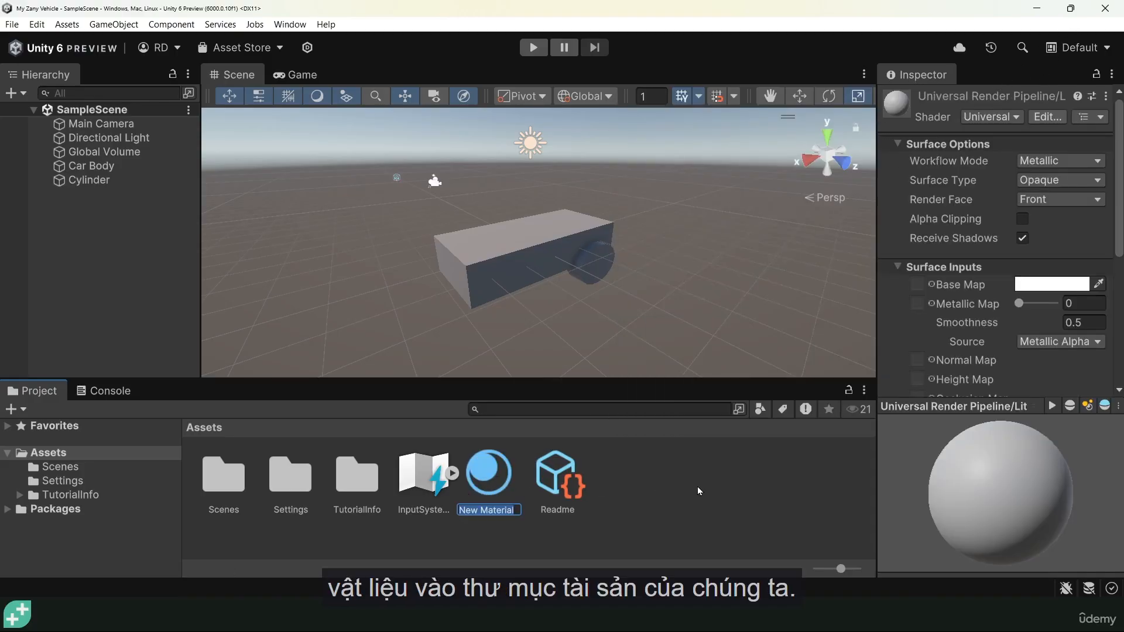
{"action": "type", "text": "Colour1"}
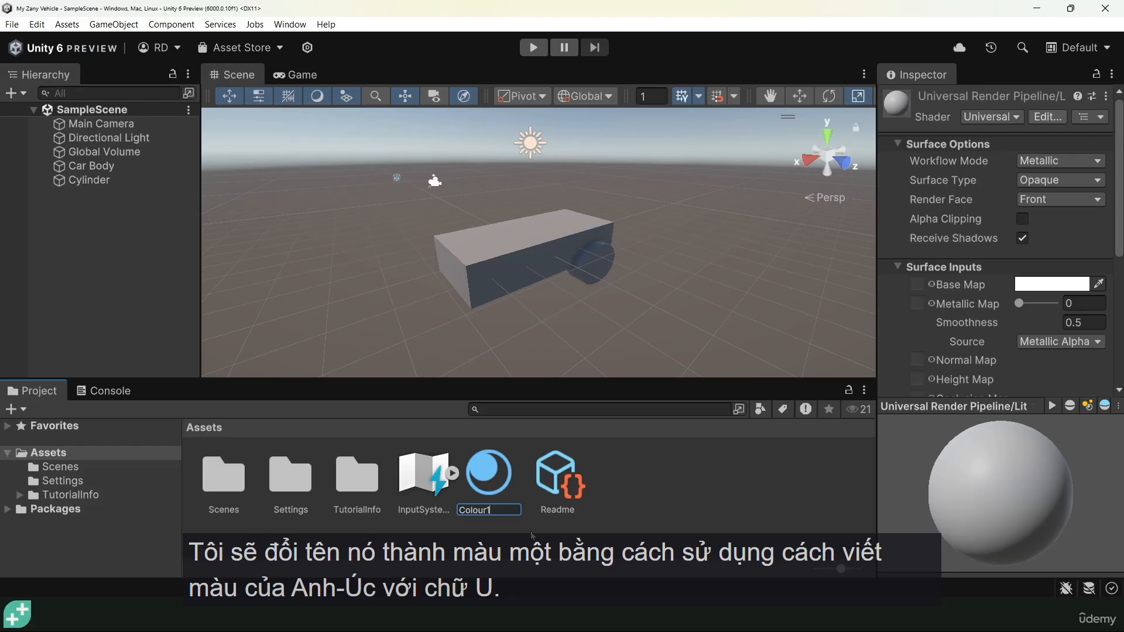
{"action": "key", "text": "Return"}
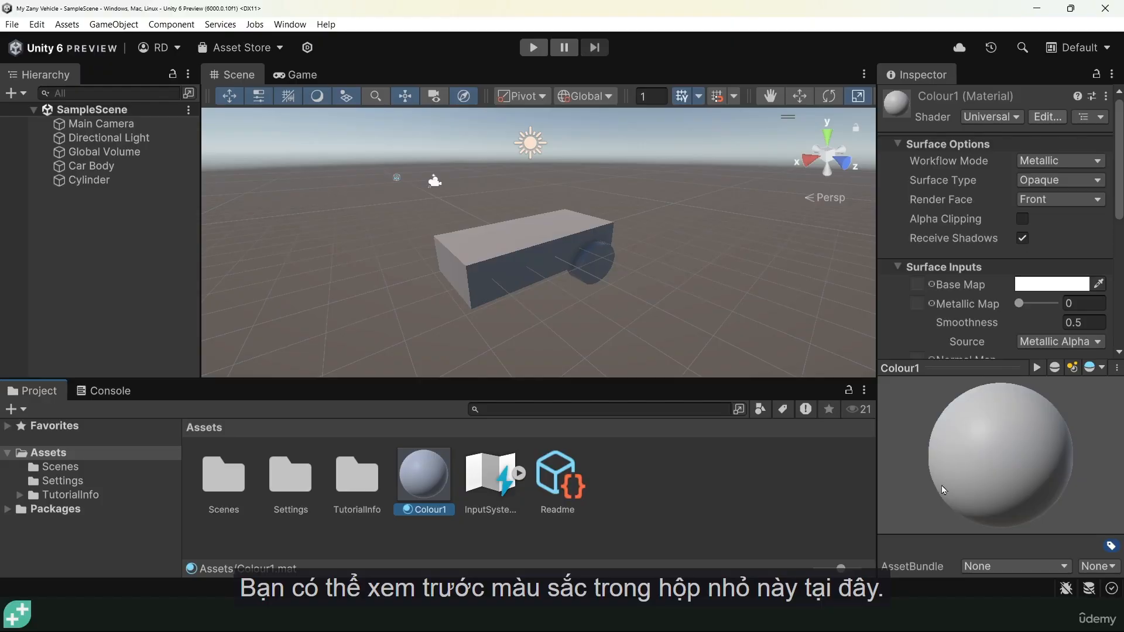
Set Colour1's base map colour to dark grey (hex 393939, RGB 57, 57, 57).
{"action": "left_click_drag", "start_coordinate": [980, 369], "coordinate": [982, 442]}
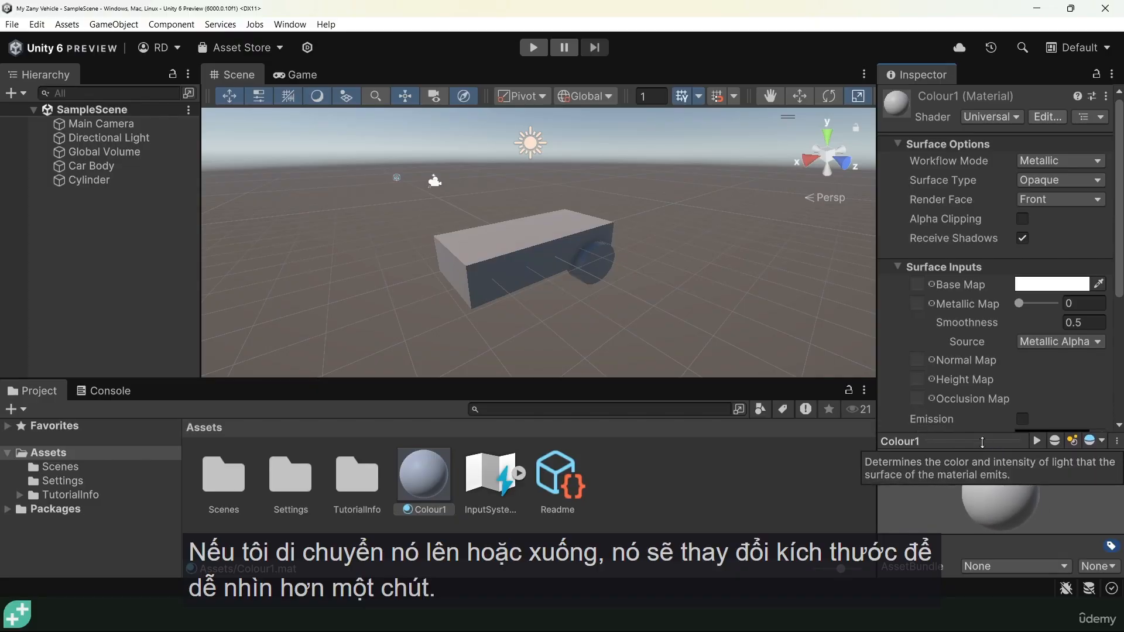
{"action": "scroll", "coordinate": [960, 252], "scroll_direction": "down", "scroll_amount": 3}
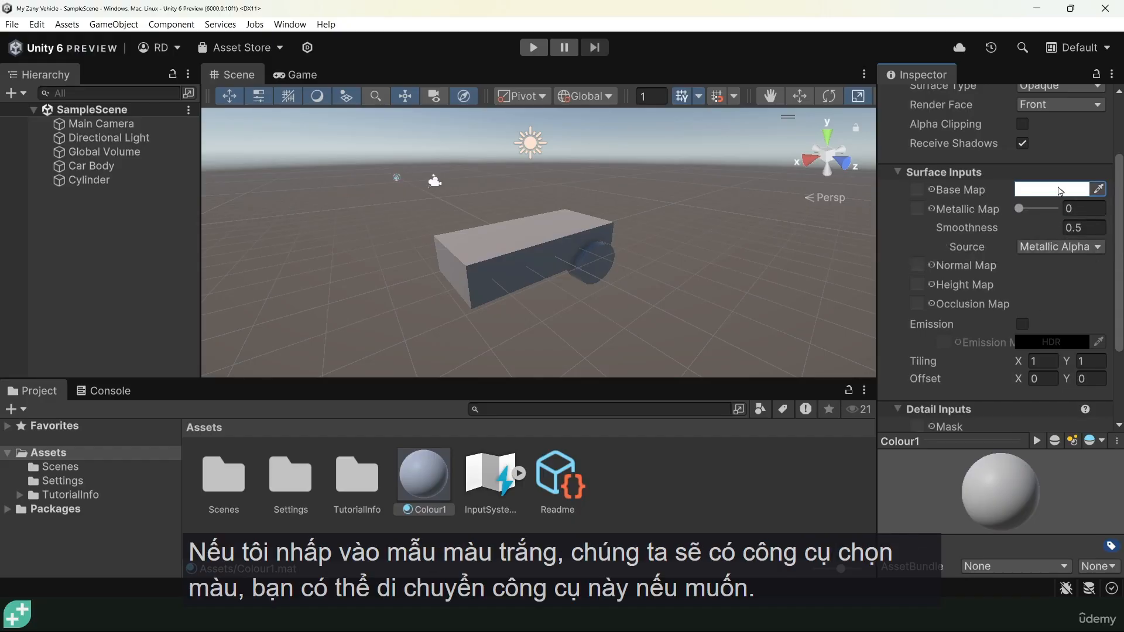
{"action": "left_click", "coordinate": [1054, 197]}
{"action": "left_click_drag", "start_coordinate": [1024, 167], "coordinate": [834, 108]}
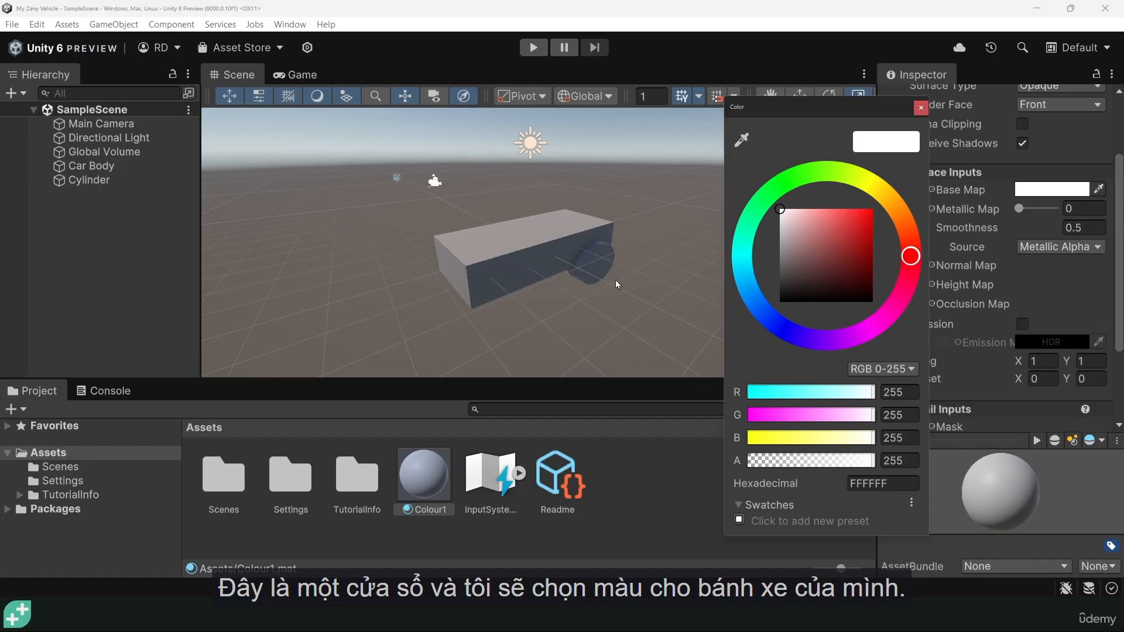
{"action": "left_click_drag", "start_coordinate": [784, 258], "coordinate": [778, 291]}
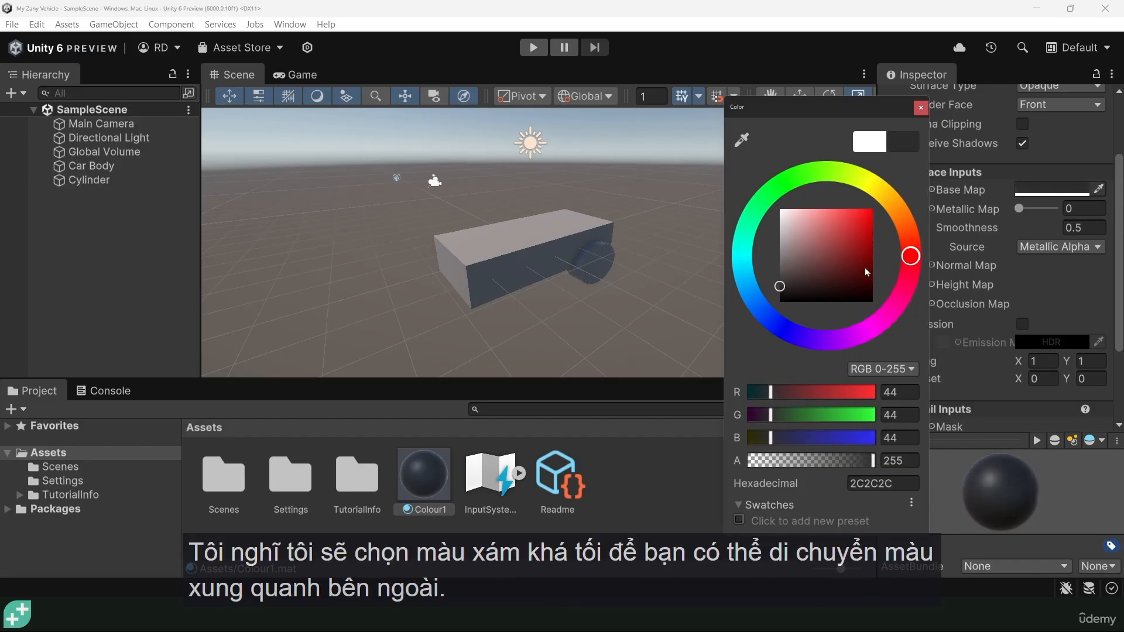
{"action": "mouse_move", "coordinate": [909, 257]}
{"action": "left_mouse_down"}
{"action": "mouse_move", "coordinate": [909, 241]}
{"action": "mouse_move", "coordinate": [783, 187]}
{"action": "mouse_move", "coordinate": [790, 340]}
{"action": "mouse_move", "coordinate": [905, 218]}
{"action": "mouse_move", "coordinate": [918, 245]}
{"action": "left_mouse_up"}
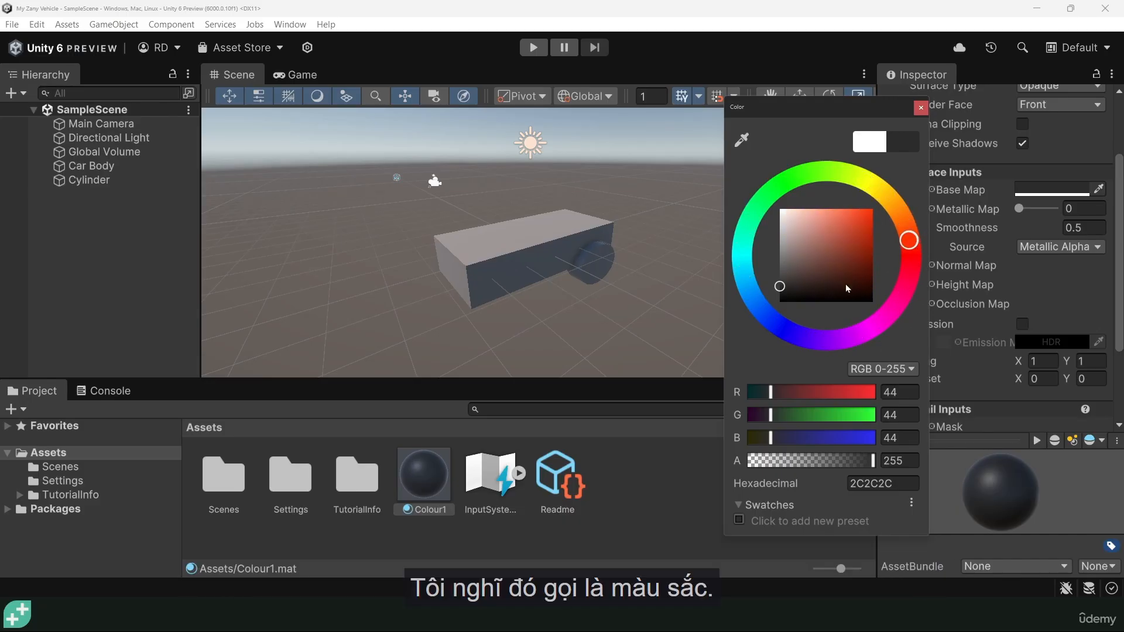
{"action": "mouse_move", "coordinate": [780, 287]}
{"action": "left_mouse_down"}
{"action": "mouse_move", "coordinate": [782, 246]}
{"action": "mouse_move", "coordinate": [827, 265]}
{"action": "mouse_move", "coordinate": [770, 296]}
{"action": "mouse_move", "coordinate": [773, 287]}
{"action": "left_mouse_up"}
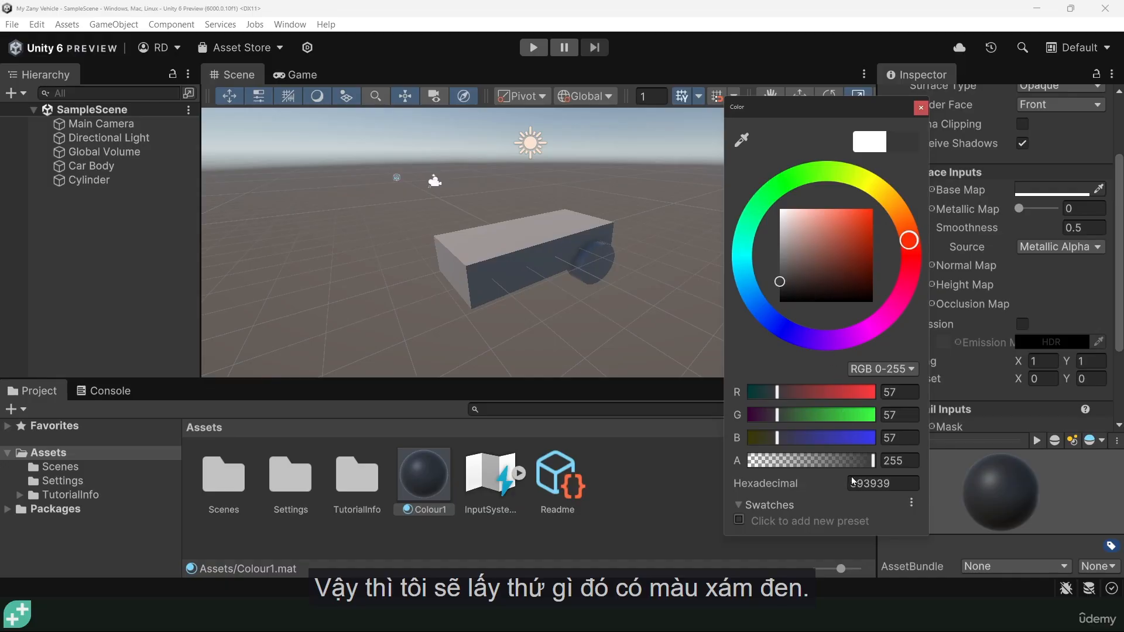
{"action": "left_click", "coordinate": [921, 107]}
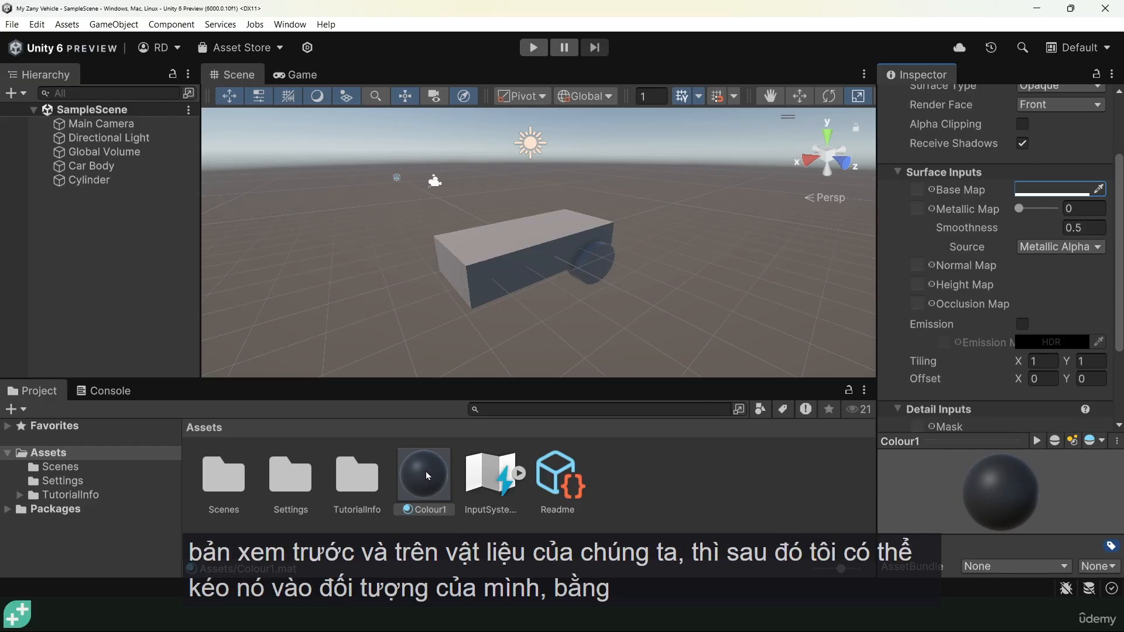
Drop Colour1 onto Cylinder in the Hierarchy and rename the object 'Wheel'.
{"action": "left_click_drag", "start_coordinate": [421, 480], "coordinate": [182, 218]}
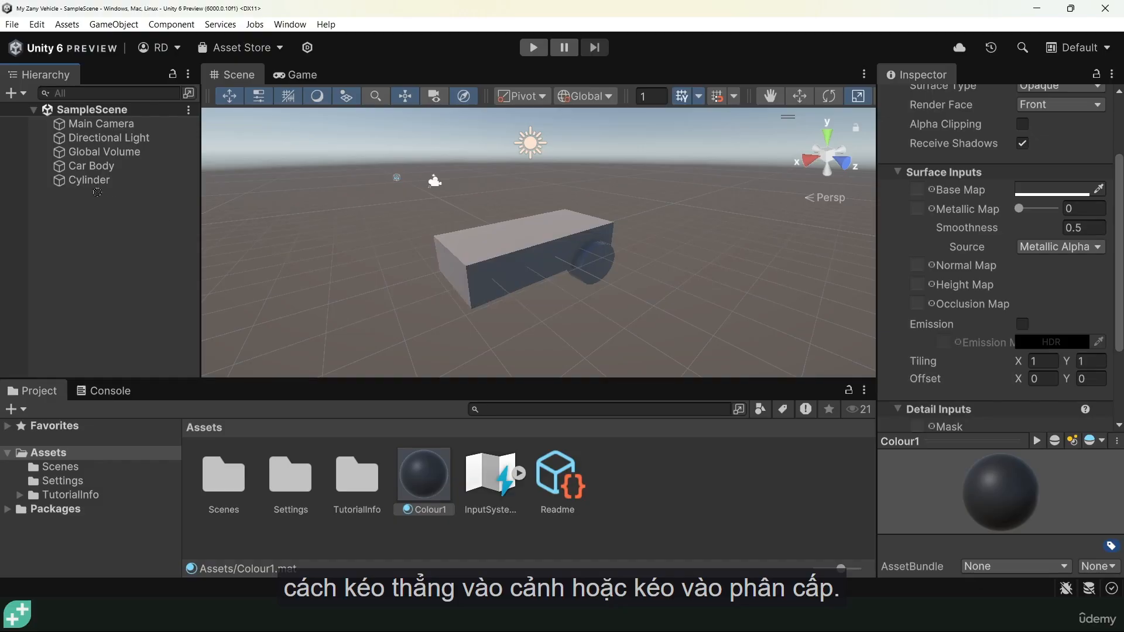
{"action": "left_click_drag", "start_coordinate": [98, 192], "coordinate": [86, 186]}
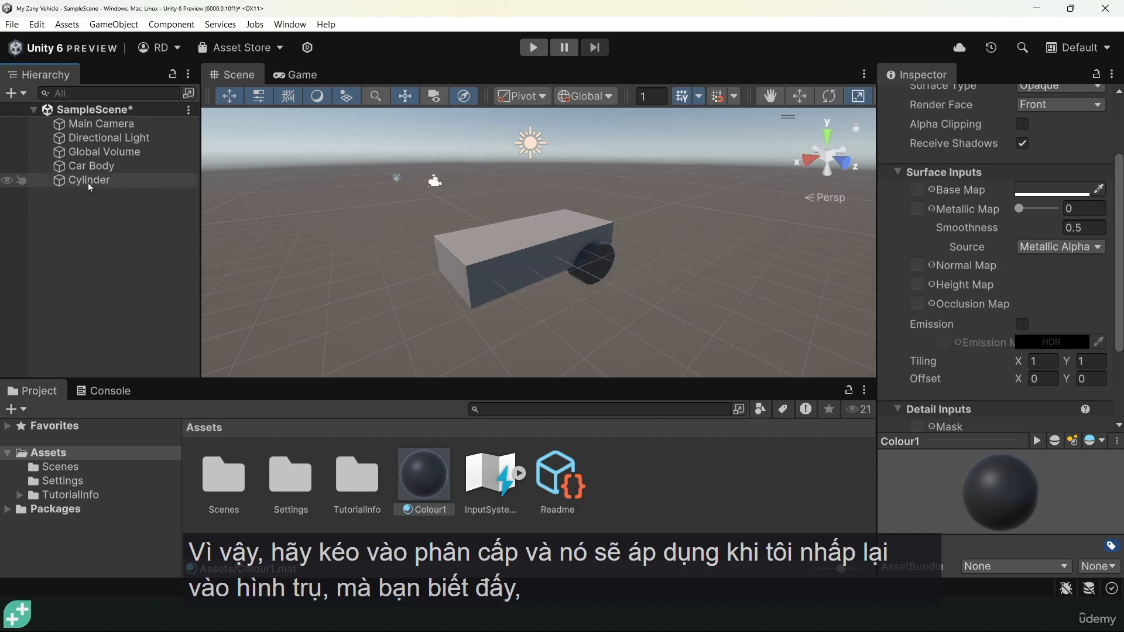
{"action": "left_click", "coordinate": [89, 181]}
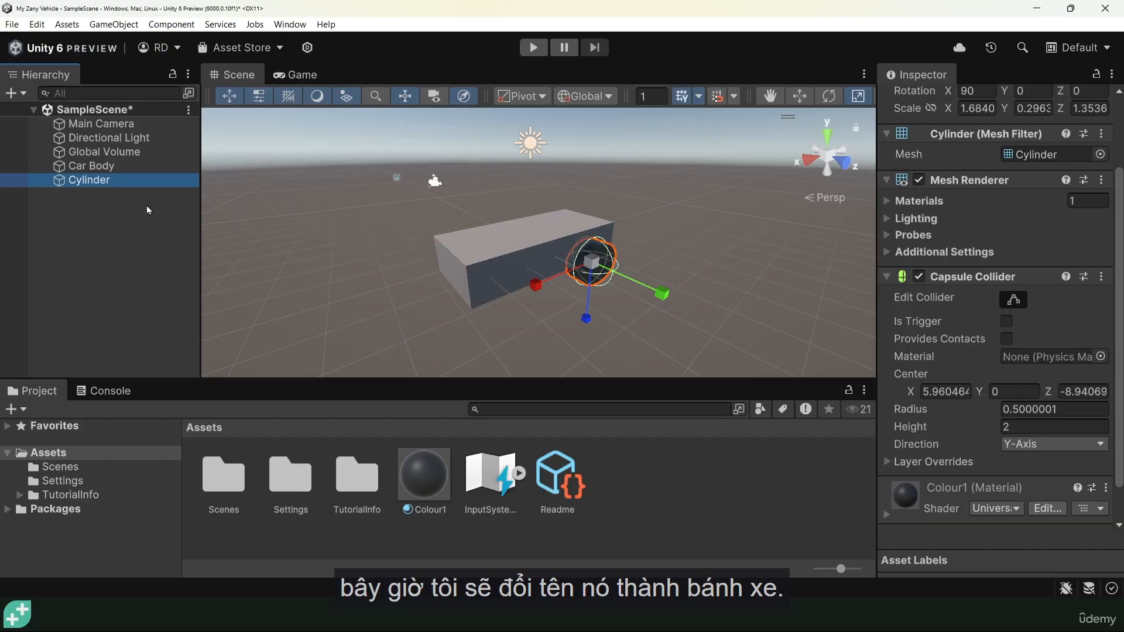
{"action": "left_click", "coordinate": [84, 182]}
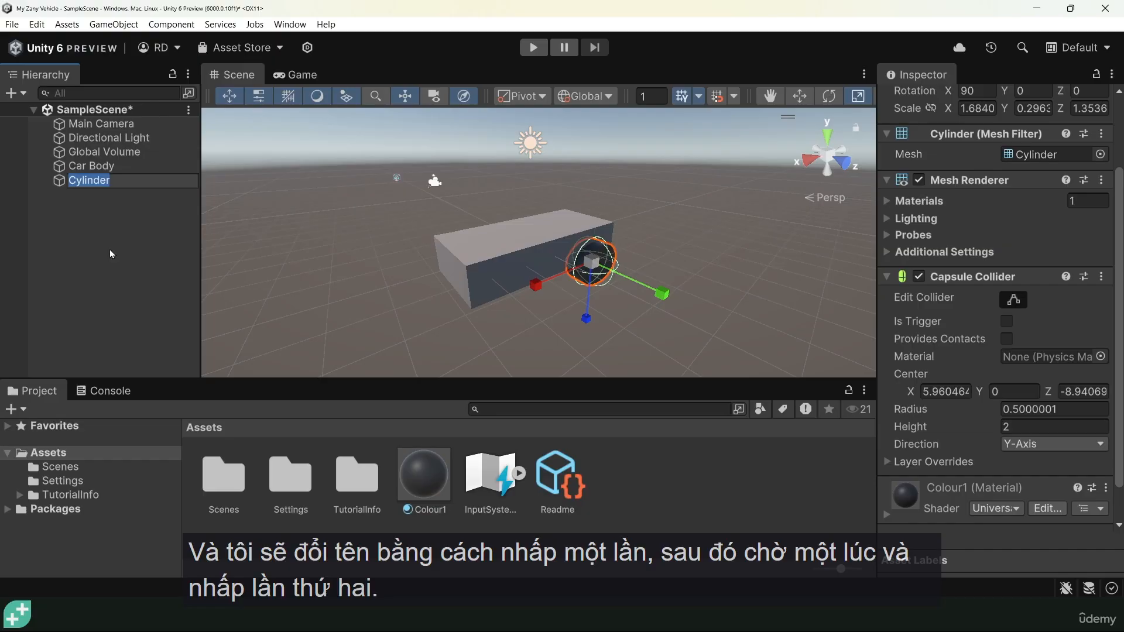
{"action": "type", "text": "Wheel"}
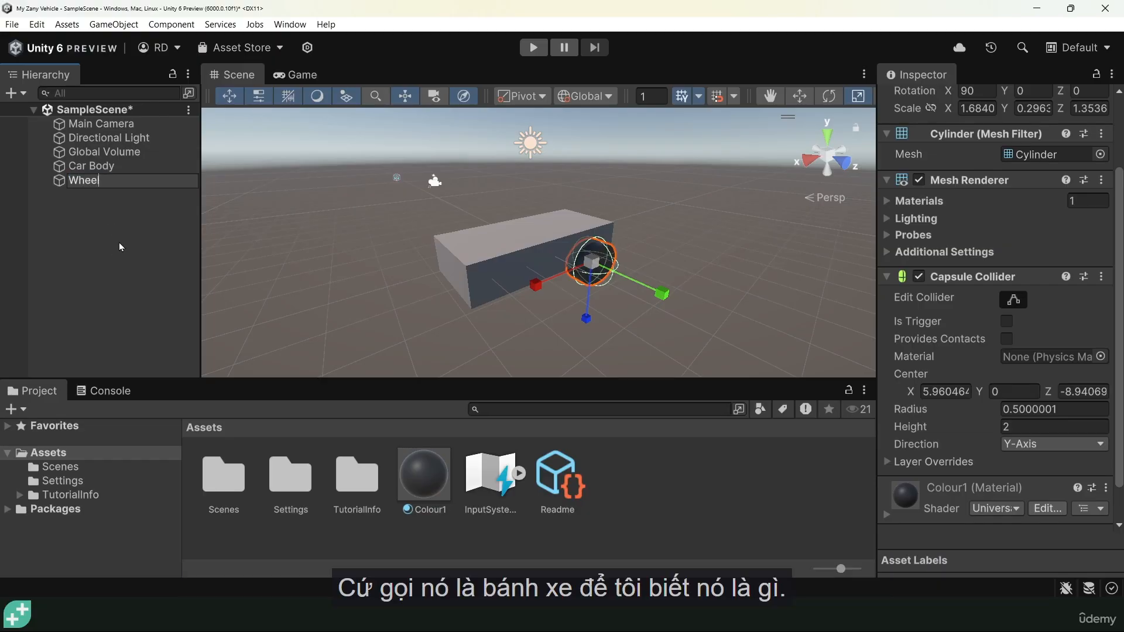
{"action": "key", "text": "Return"}
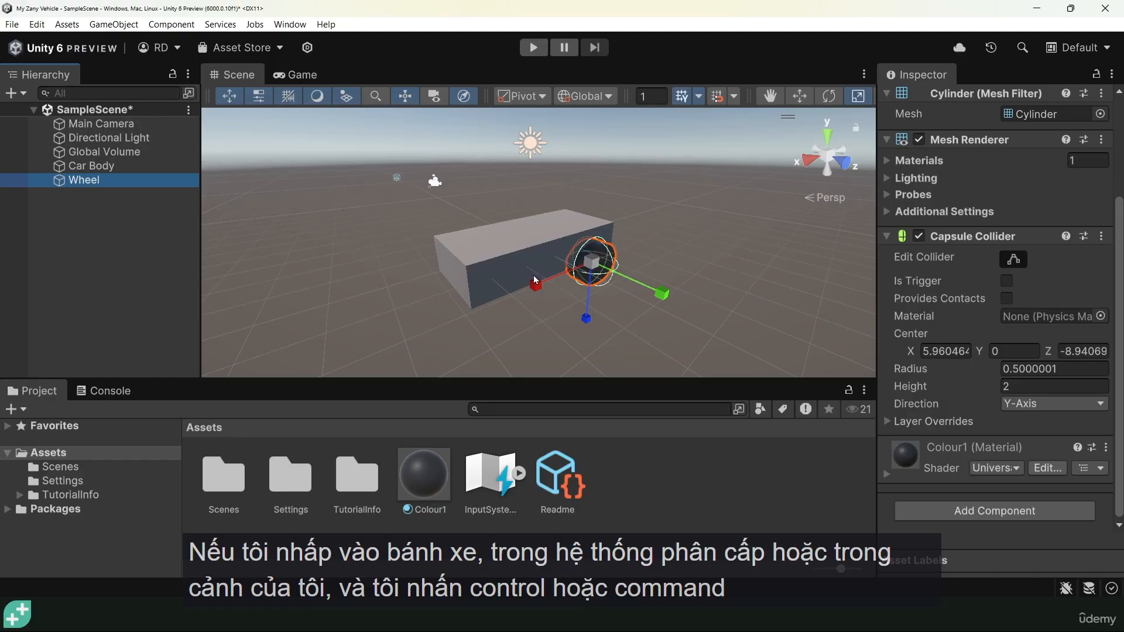
Duplicate Wheel as Wheel (1) and slide it along X to the car body's other end.
{"action": "key", "text": "ctrl+d"}
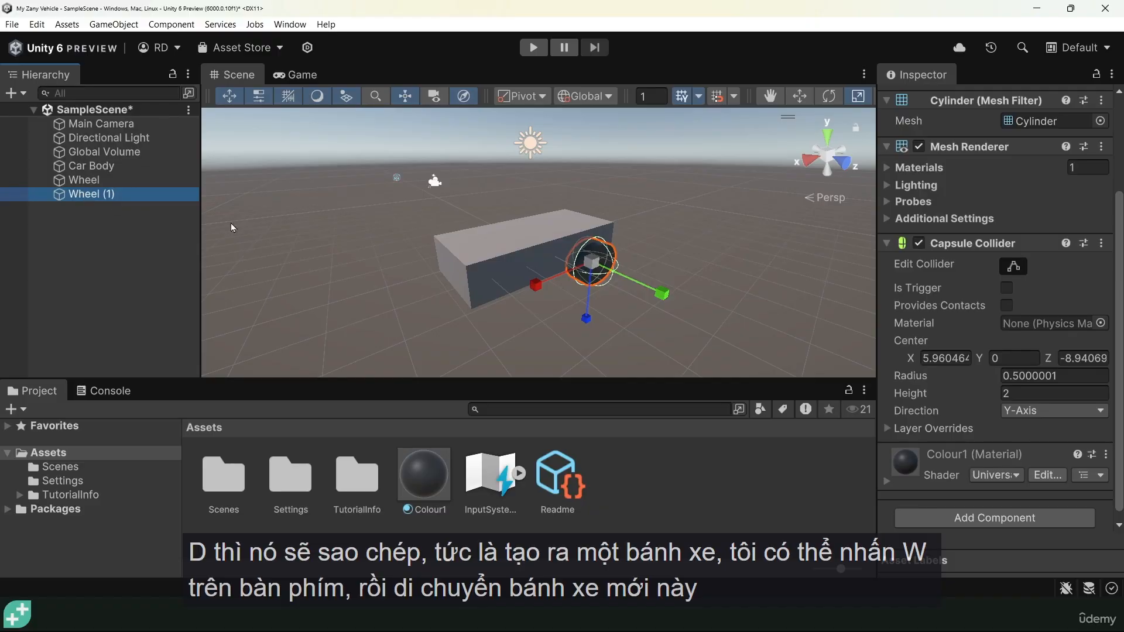
{"action": "key", "text": "w"}
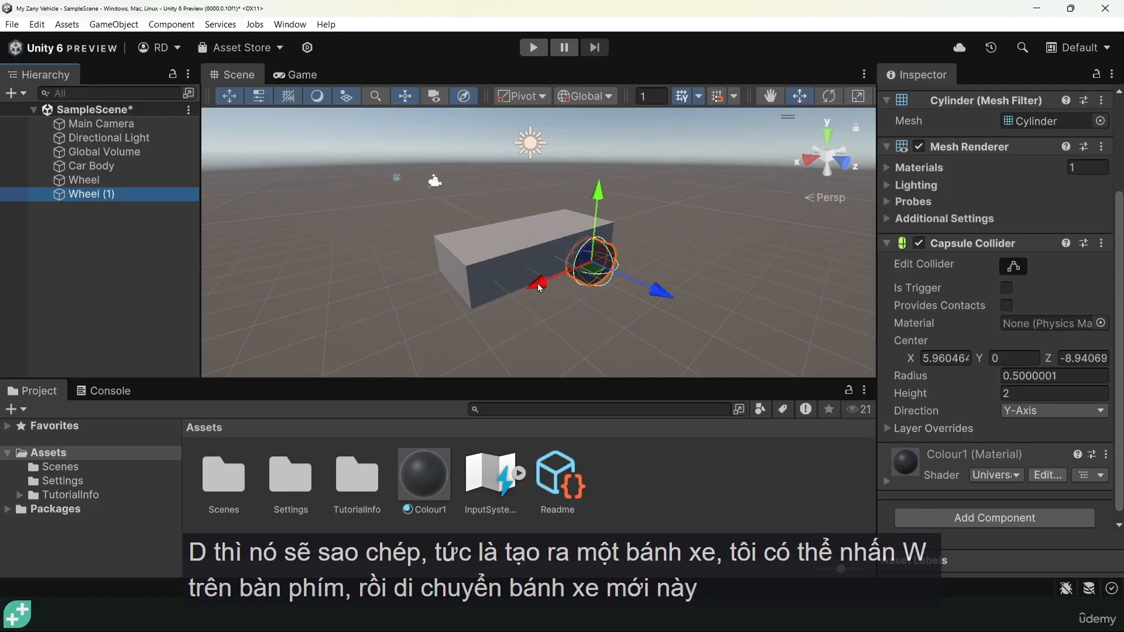
{"action": "left_click_drag", "start_coordinate": [540, 286], "coordinate": [578, 245]}
{"action": "left_click", "coordinate": [709, 166]}
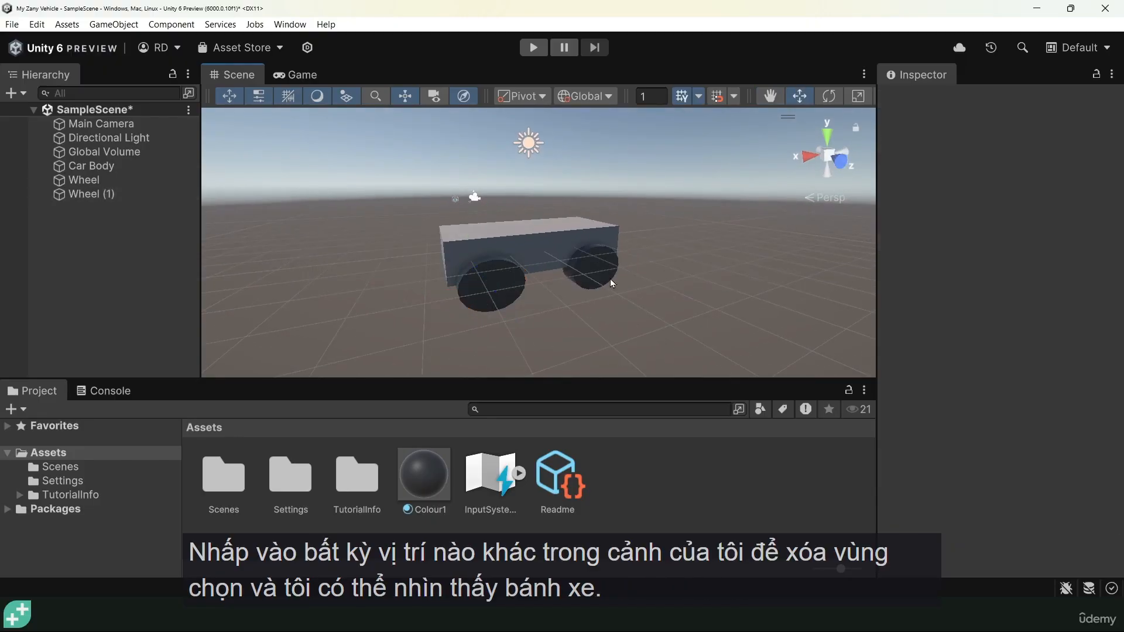
{"action": "left_click_drag", "start_coordinate": [573, 318], "coordinate": [553, 361], "text": "alt"}
{"action": "left_click_drag", "start_coordinate": [551, 357], "coordinate": [597, 298], "text": "alt"}
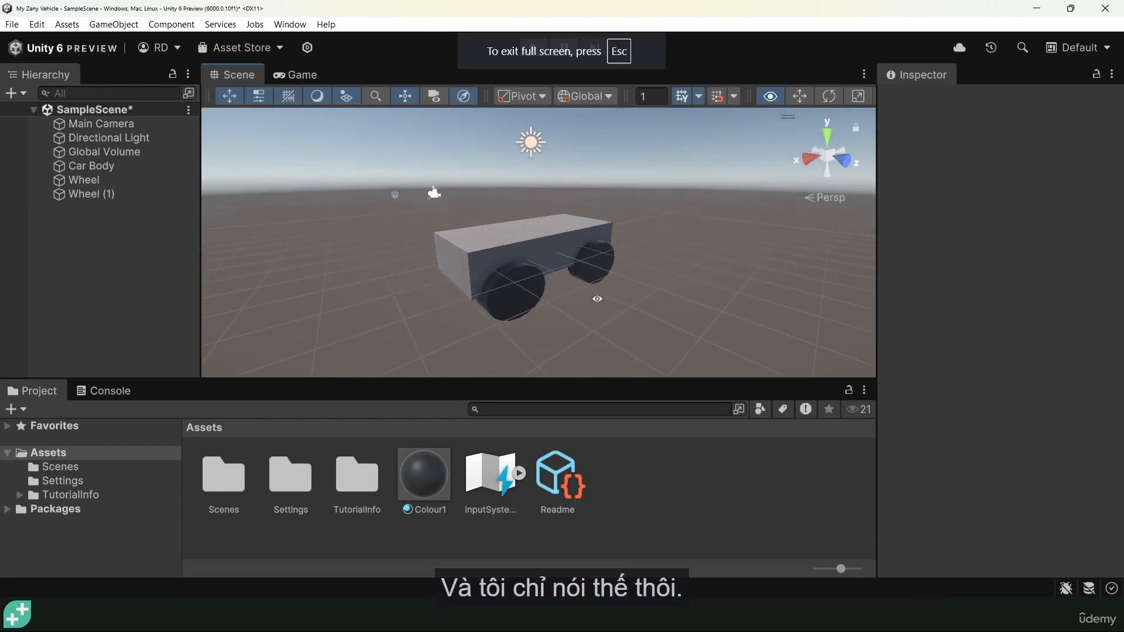